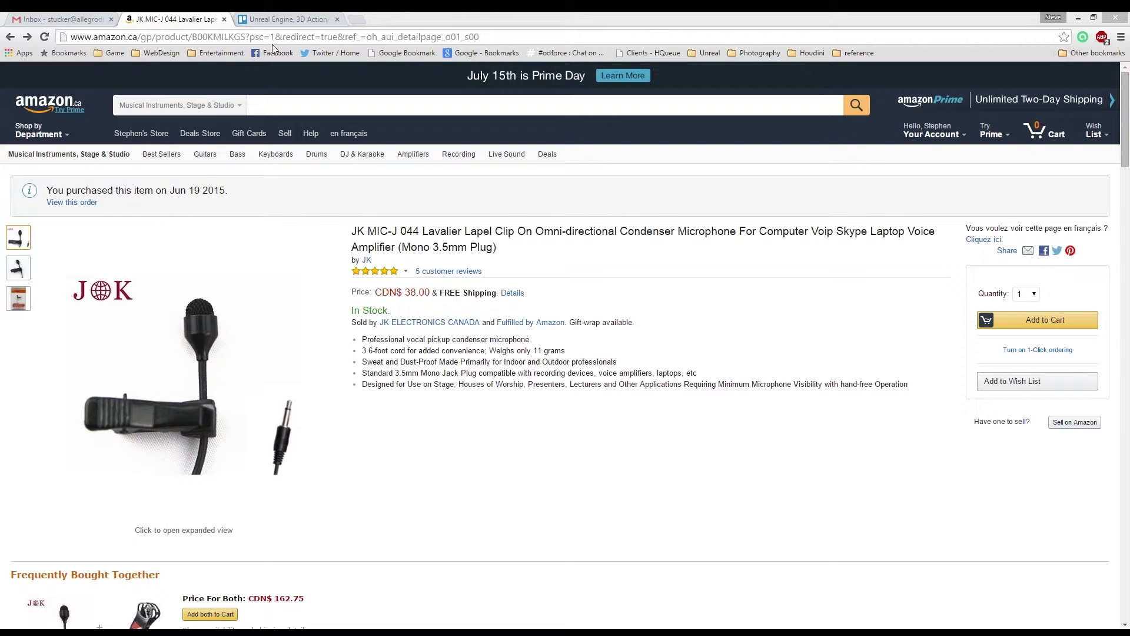
# Switch to the Trello board and read through the comments on the Inventory card in the Doing list.
pyautogui.click(294, 17)
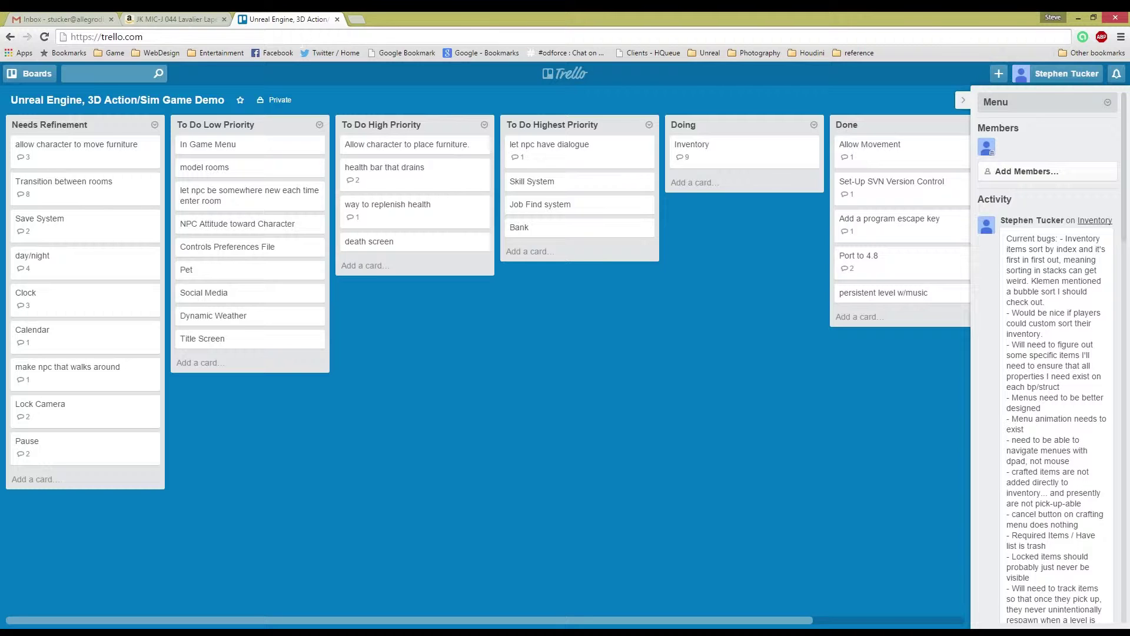
pyautogui.moveTo(147, 36); pyautogui.dragTo(23, 33)
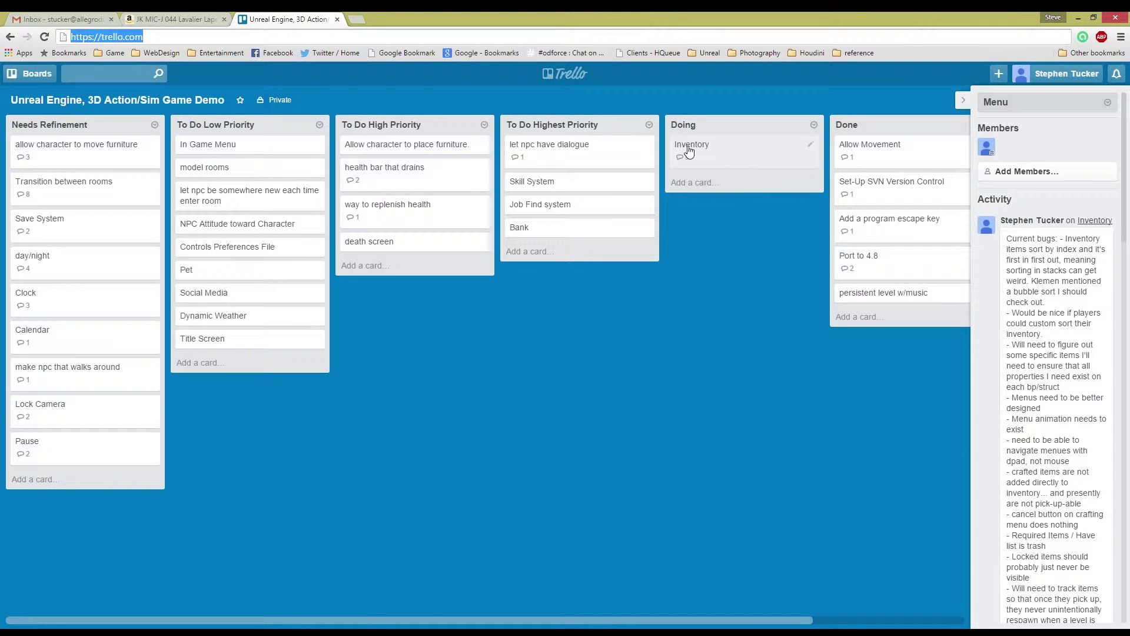
pyautogui.click(719, 153)
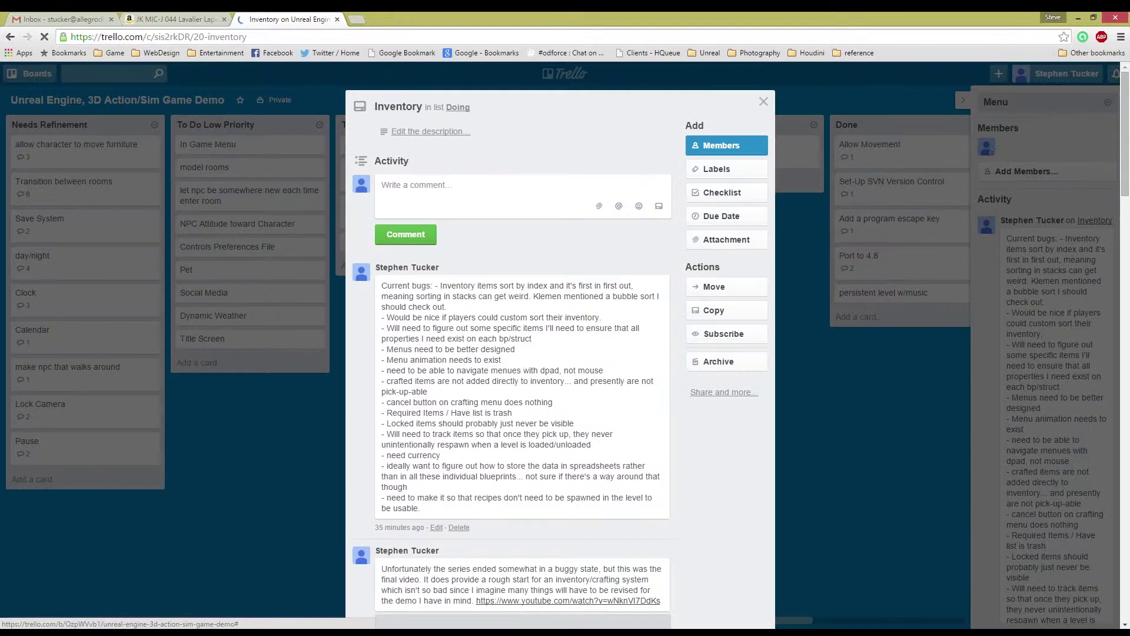
pyautogui.scroll(-10, 523, 372)
pyautogui.scroll(-10, 521, 368)
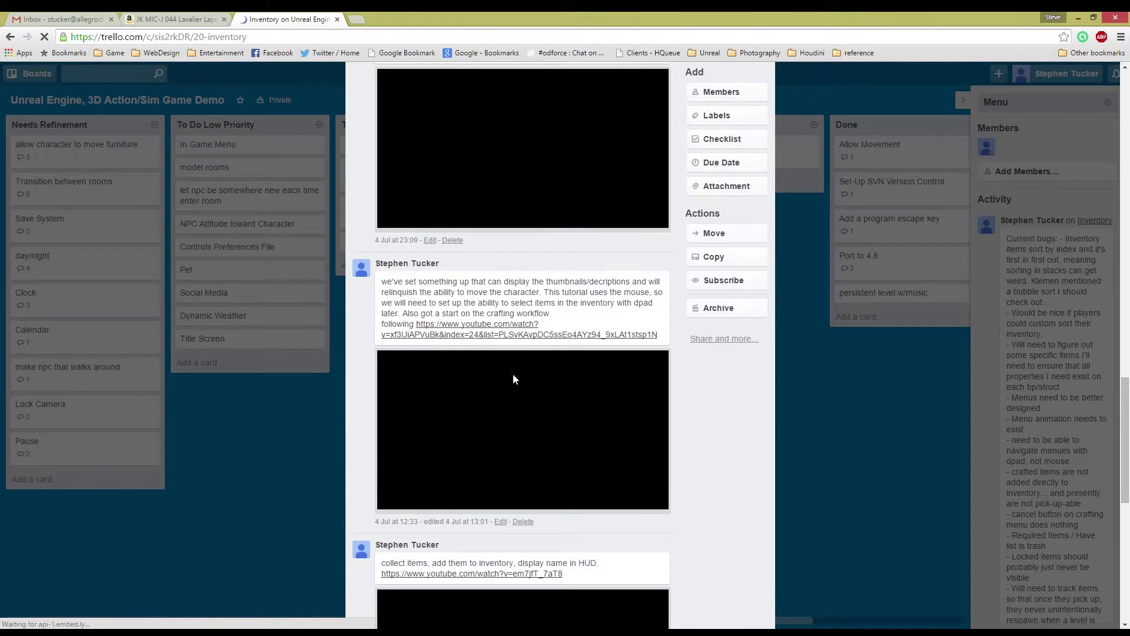
pyautogui.scroll(-9, 548, 365)
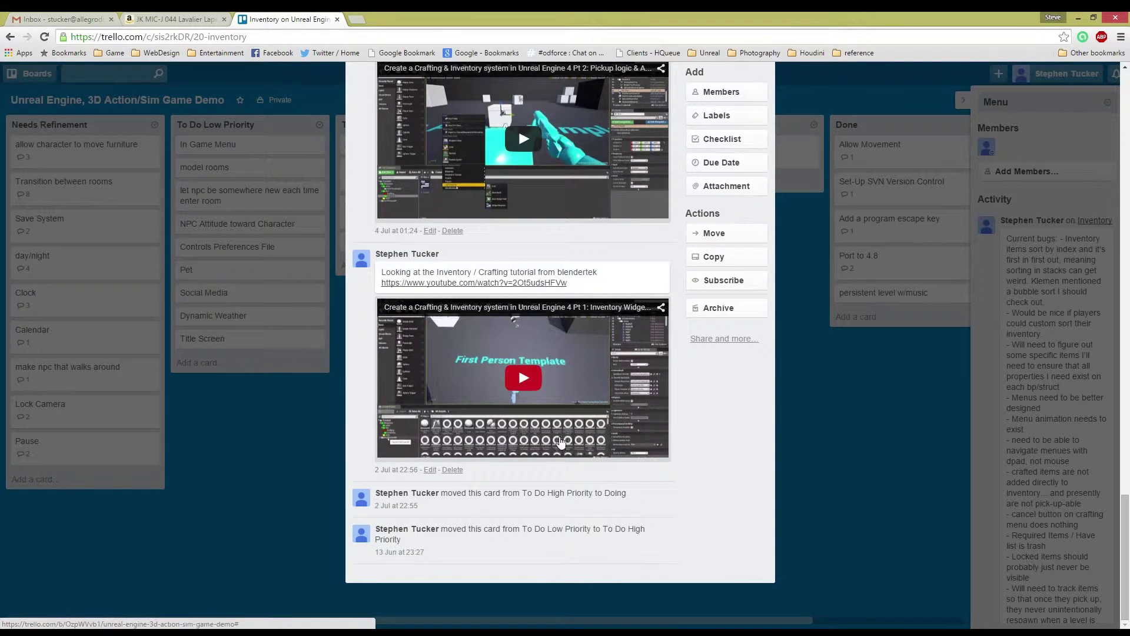
pyautogui.scroll(9, 619, 516)
pyautogui.scroll(15, 620, 514)
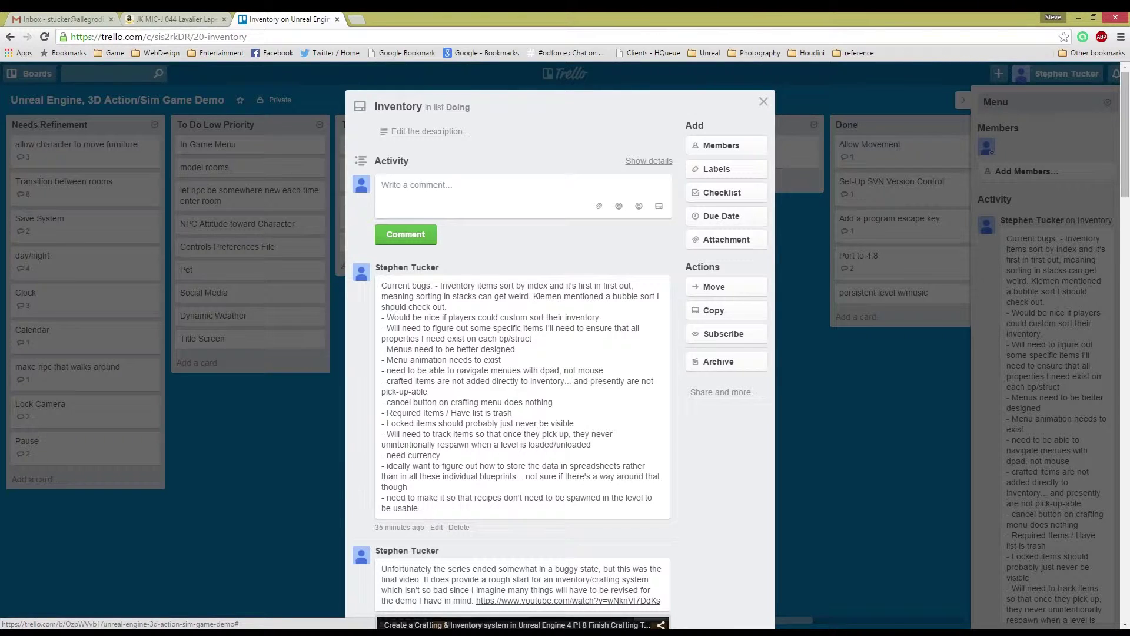
# Highlight the "Current bugs" comment on the Inventory card and close the card.
pyautogui.moveTo(381, 285); pyautogui.dragTo(420, 509)
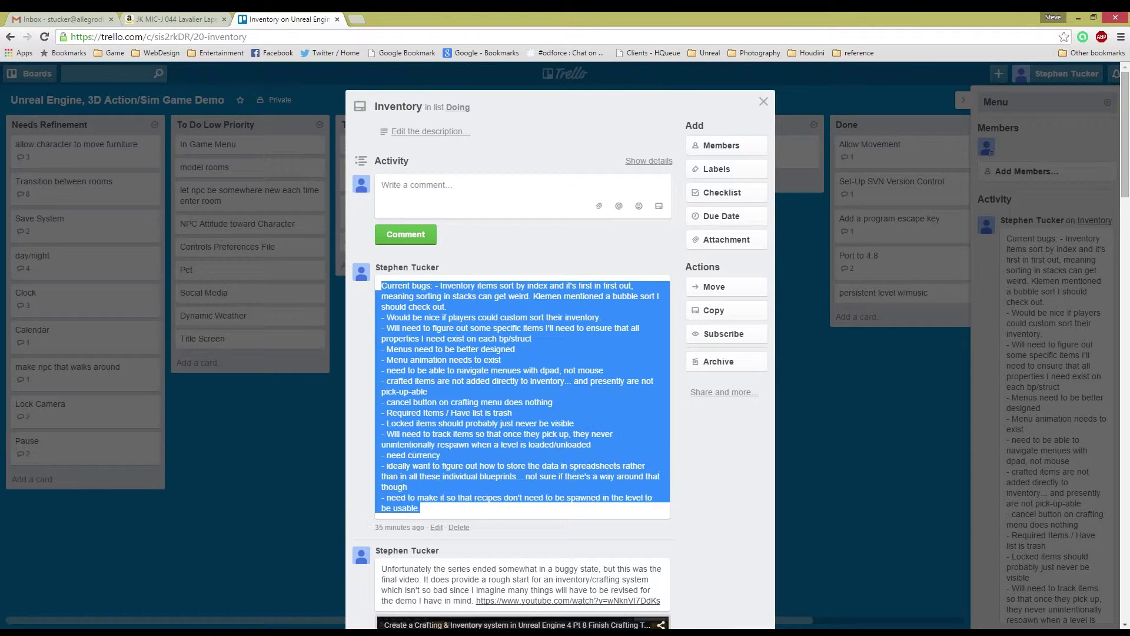
pyautogui.click(377, 296)
pyautogui.click(762, 102)
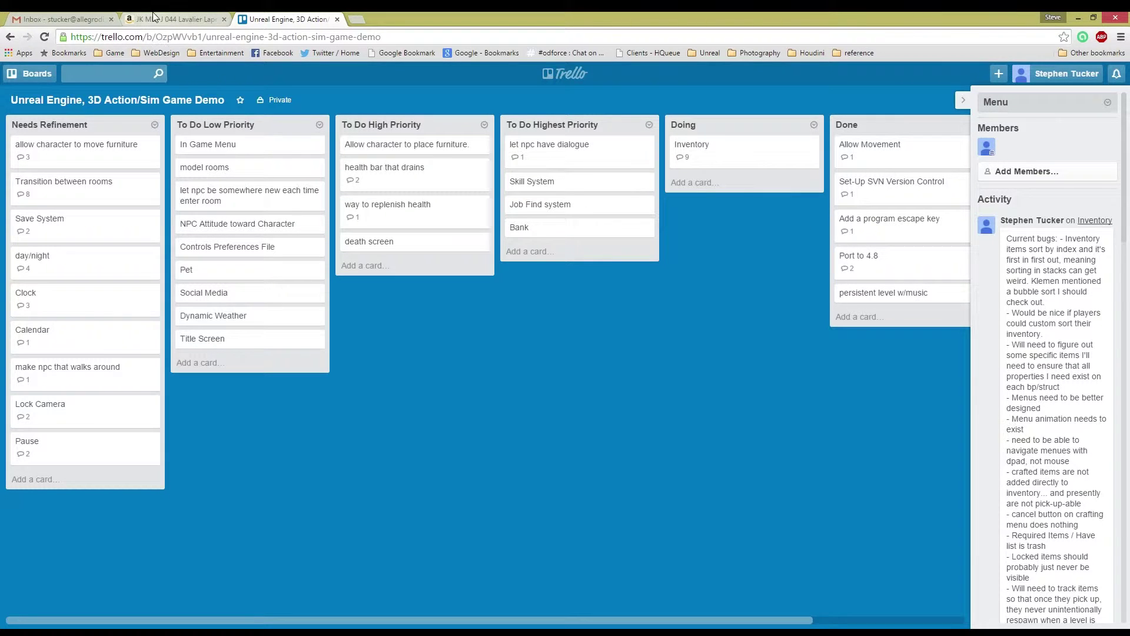
# Switch to Perforce P4V and expand the UE48_Nomad depot folder down to the contents of its Content folder.
pyautogui.click(1082, 18)
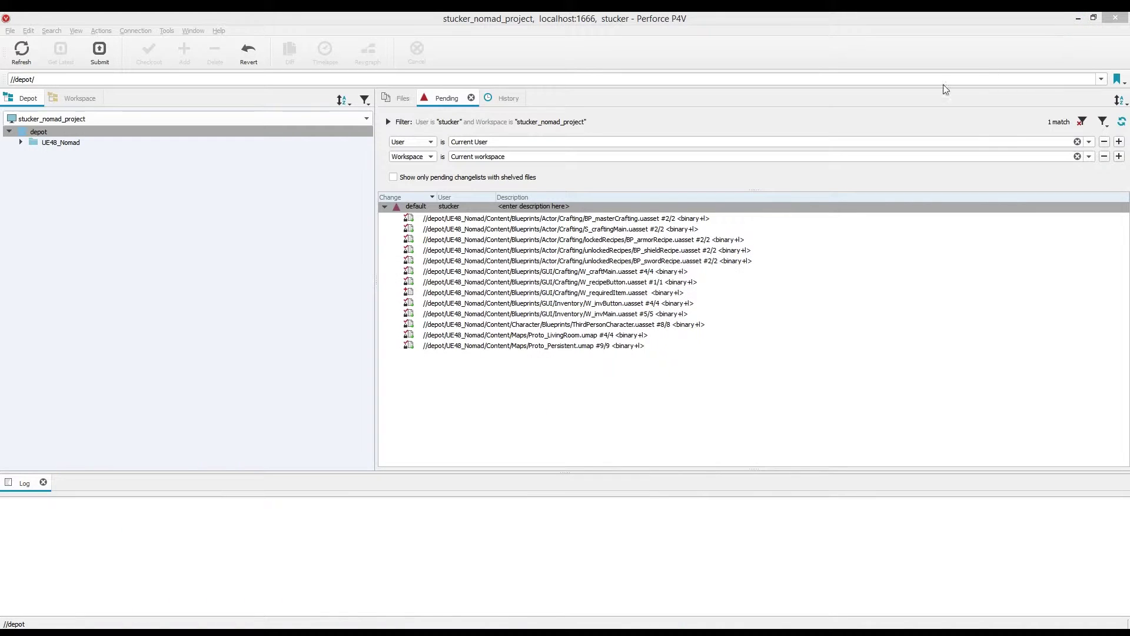
pyautogui.click(401, 19)
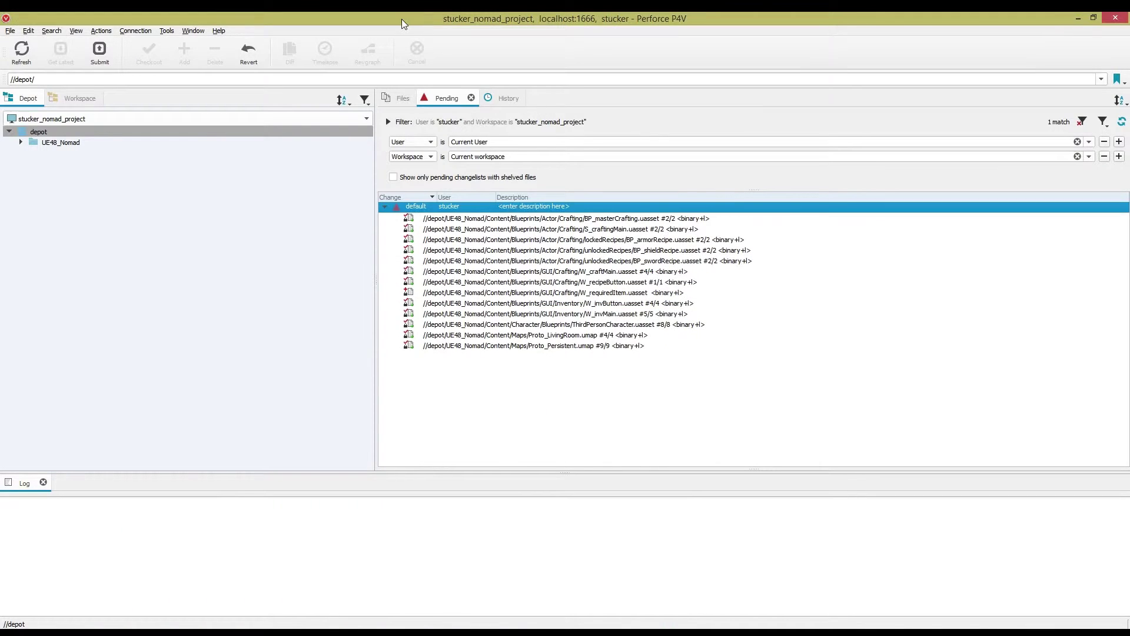
pyautogui.click(19, 142)
pyautogui.click(32, 152)
pyautogui.click(32, 152)
pyautogui.click(32, 163)
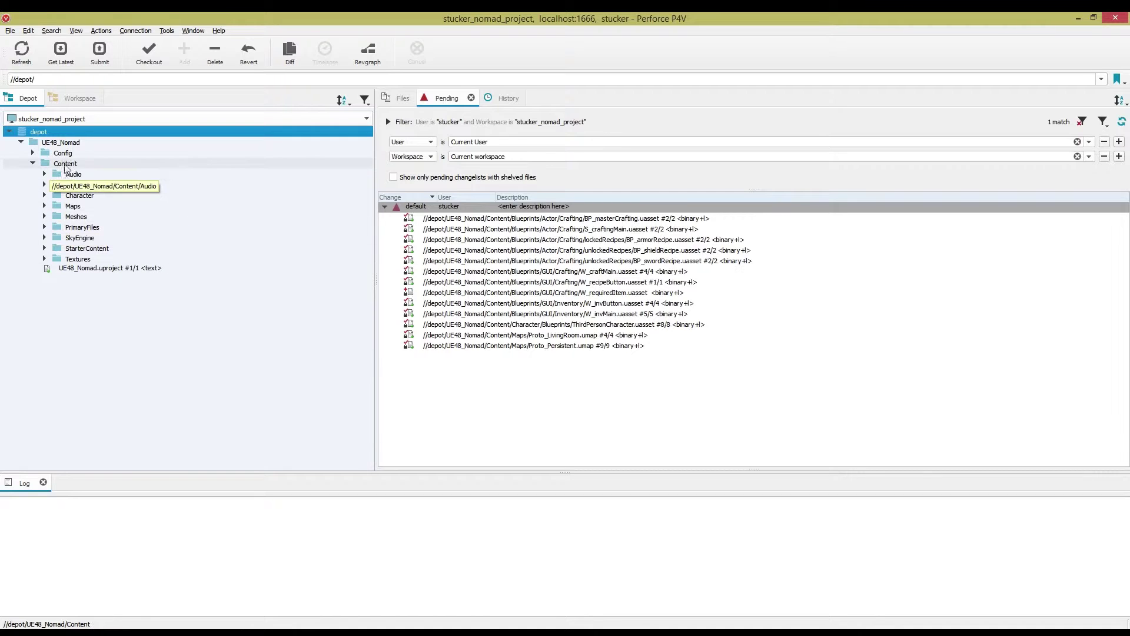
# Submit the default changelist with the description "Finished inventory/crafting tutorial. Need to start doing revisions to mechanics and fixing bugs.".
pyautogui.click(474, 219)
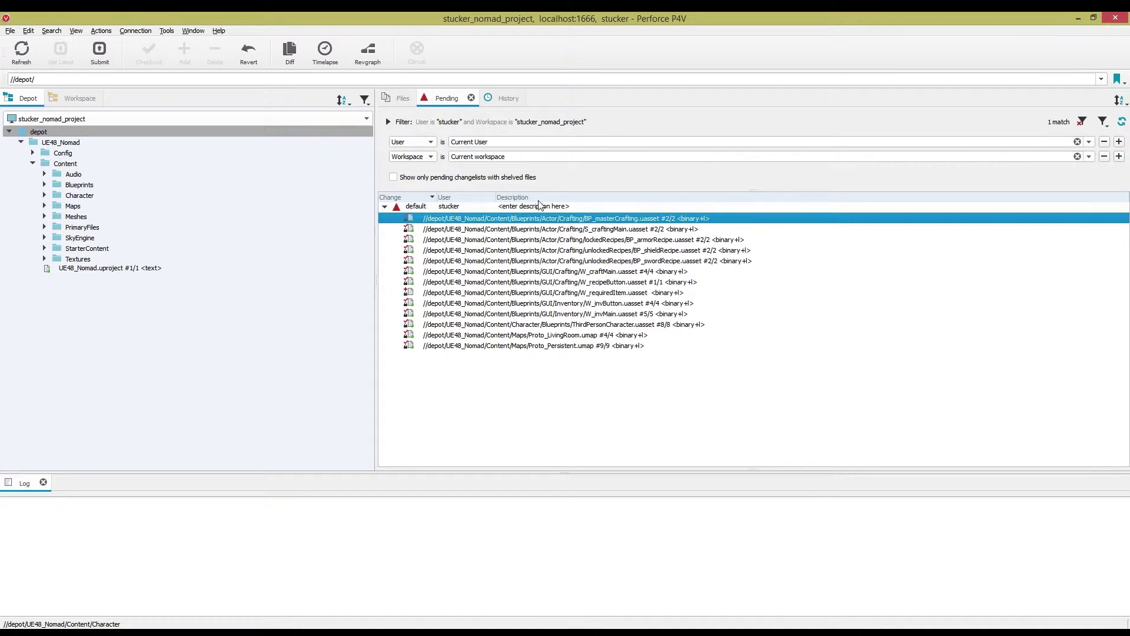
pyautogui.keyDown('shift'); pyautogui.click(577, 345); pyautogui.keyUp('shift')
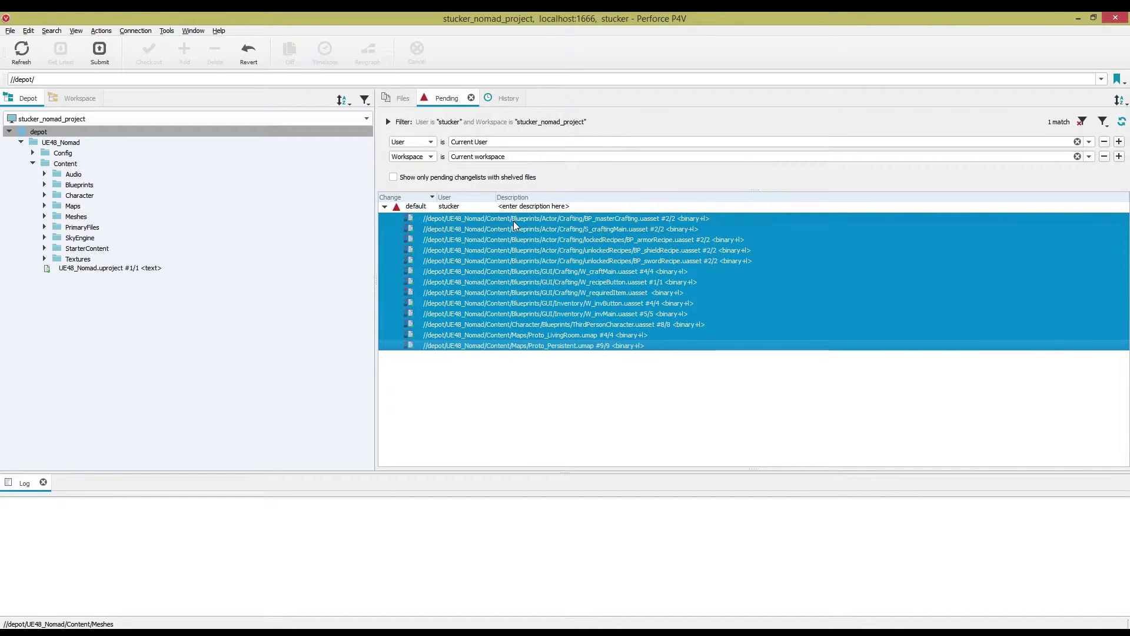
pyautogui.click(415, 207)
pyautogui.rightClick(415, 213)
pyautogui.click(429, 216)
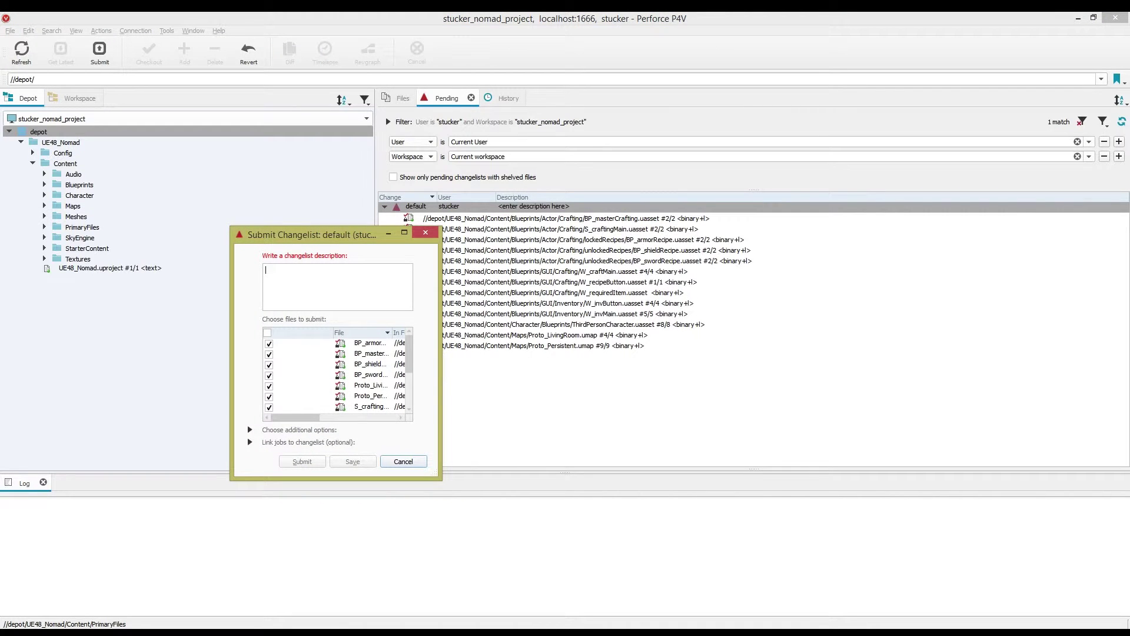
pyautogui.write('Finished')
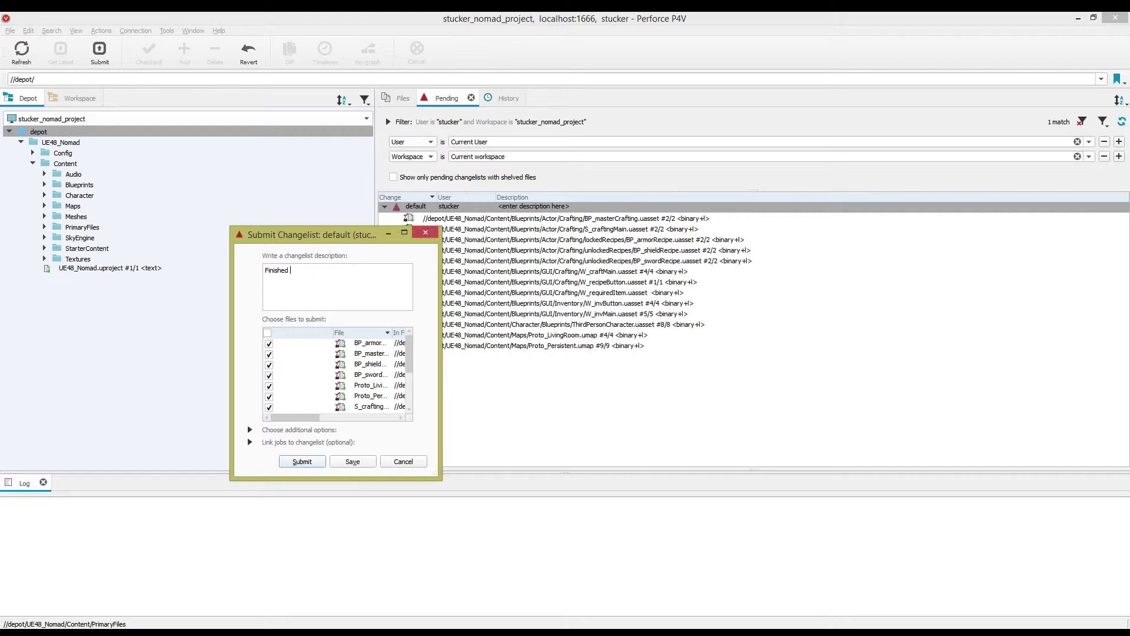
pyautogui.write(' inventory/crafting tutorial. Need to start')
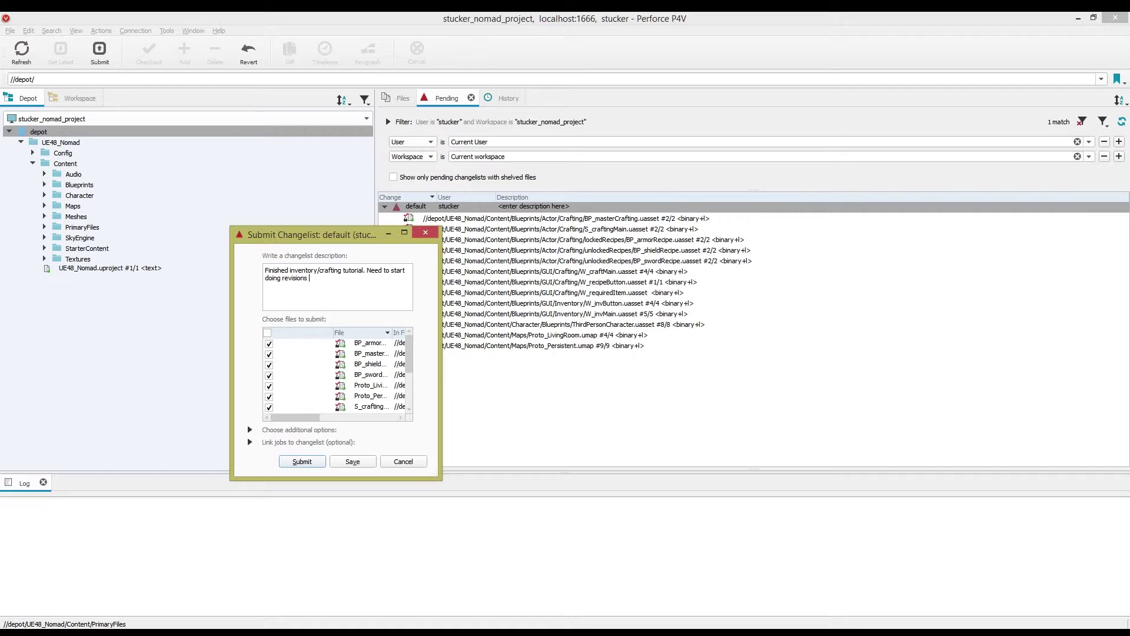
pyautogui.write('chanics and fixing bugs.')
pyautogui.click(302, 462)
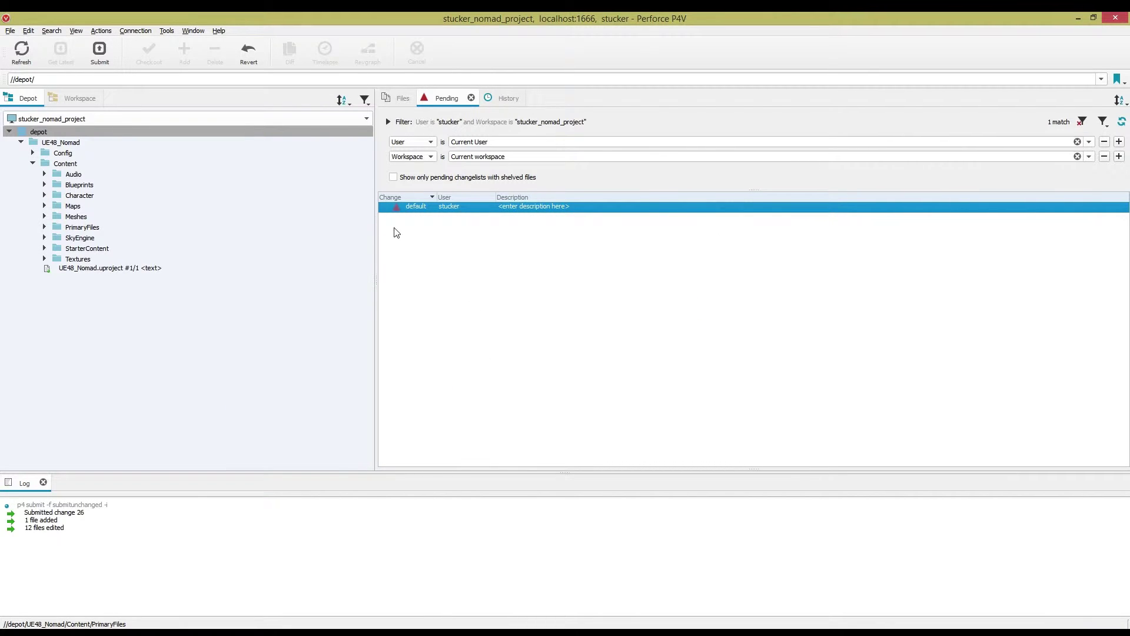
# Collapse the Content folder and examine the depot's submission history, including the details of revisions 22 to 26 and the oldest entries.
pyautogui.click(33, 163)
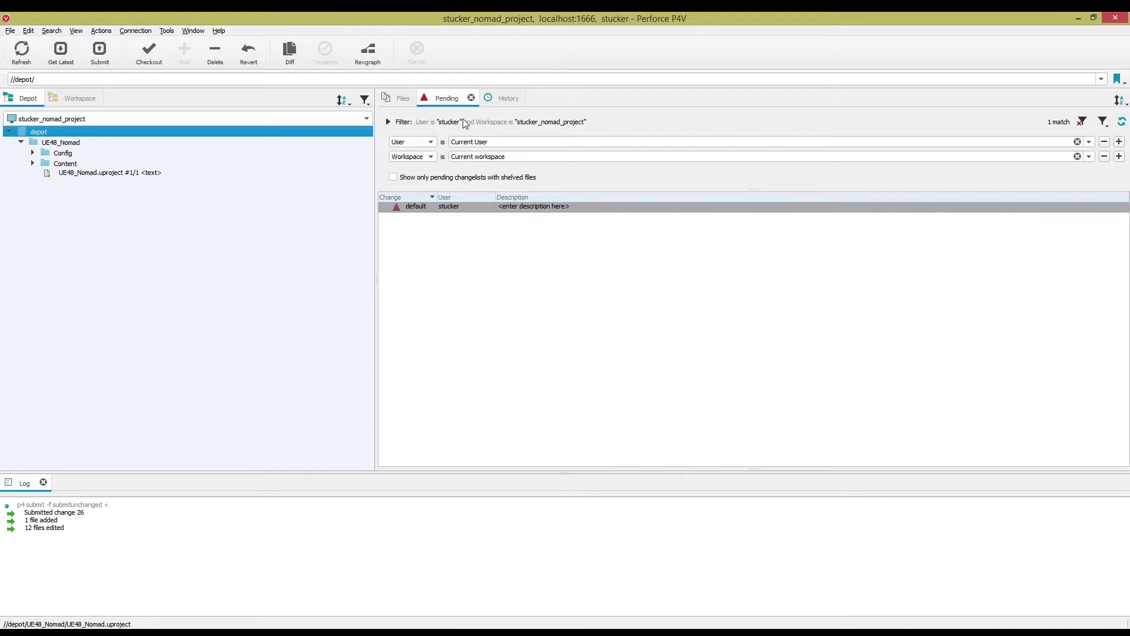
pyautogui.click(505, 98)
pyautogui.click(581, 128)
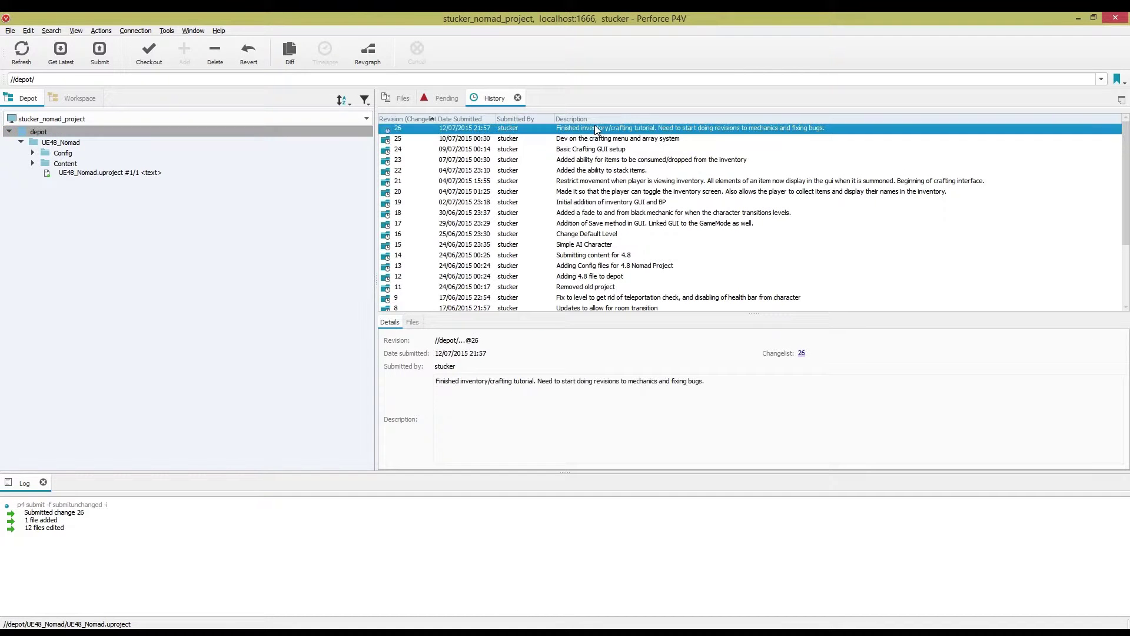
pyautogui.click(591, 138)
pyautogui.click(594, 149)
pyautogui.click(596, 160)
pyautogui.click(596, 170)
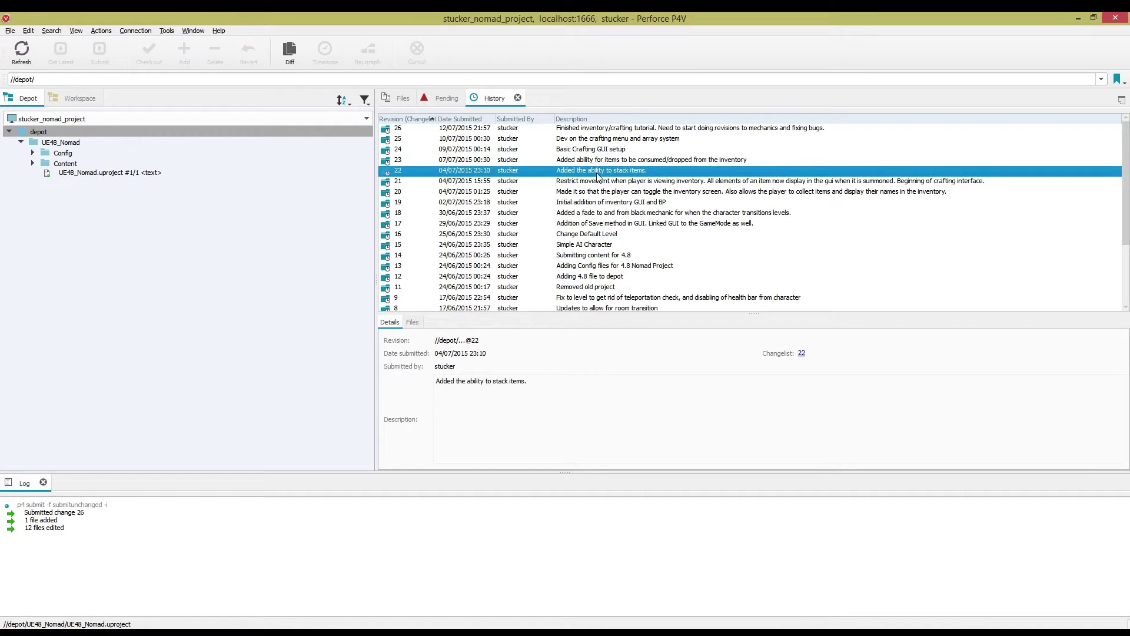
pyautogui.click(598, 160)
pyautogui.click(599, 149)
pyautogui.click(598, 138)
pyautogui.click(599, 128)
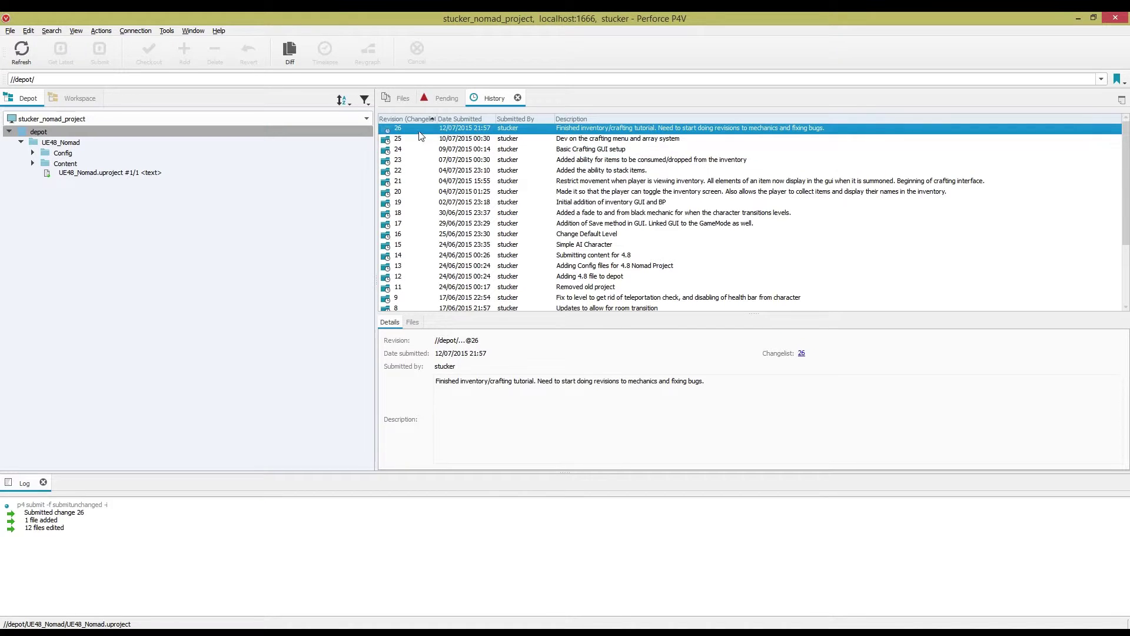
pyautogui.scroll(-3, 488, 151)
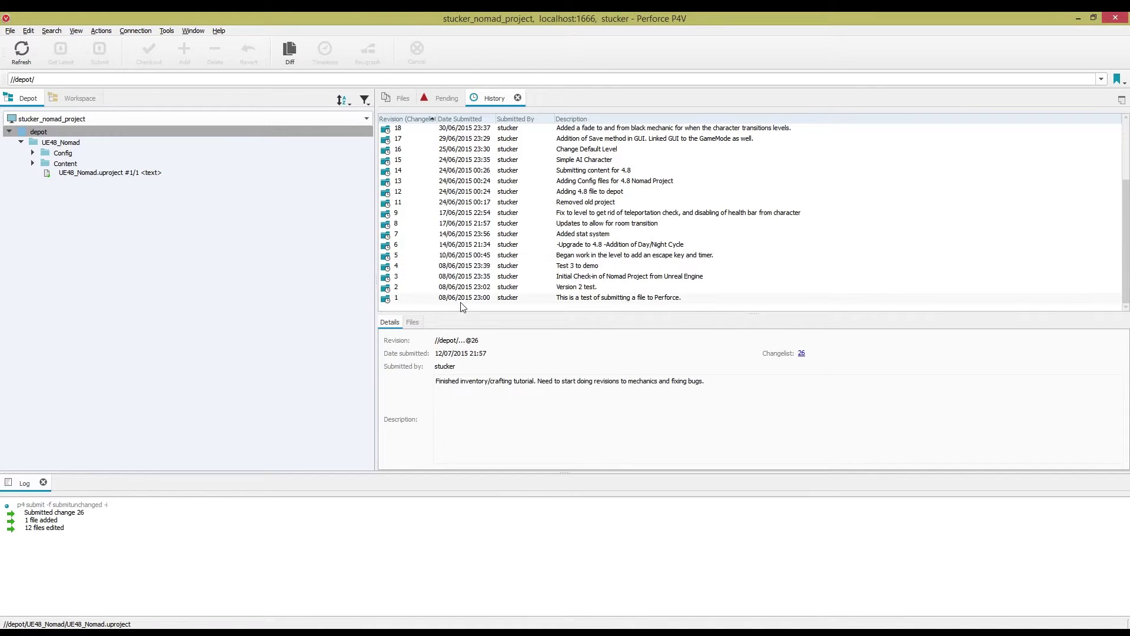
pyautogui.scroll(3, 463, 304)
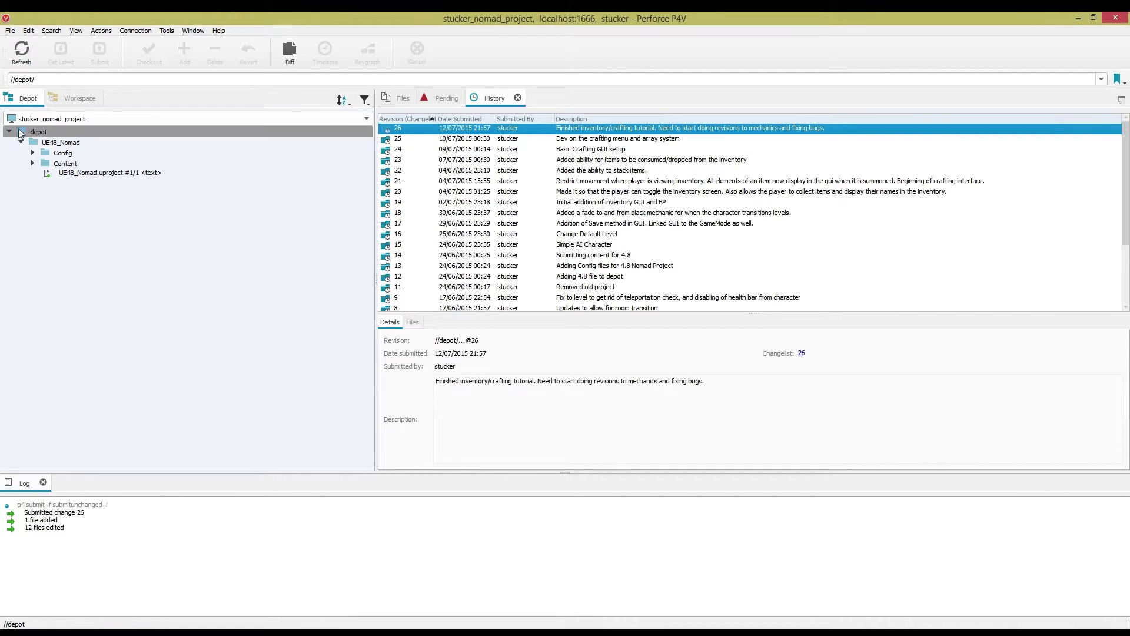
# Collapse the depot tree, switch to the Unreal Editor, and briefly play the Proto_Persistent level before stopping it.
pyautogui.click(8, 133)
pyautogui.click(1072, 20)
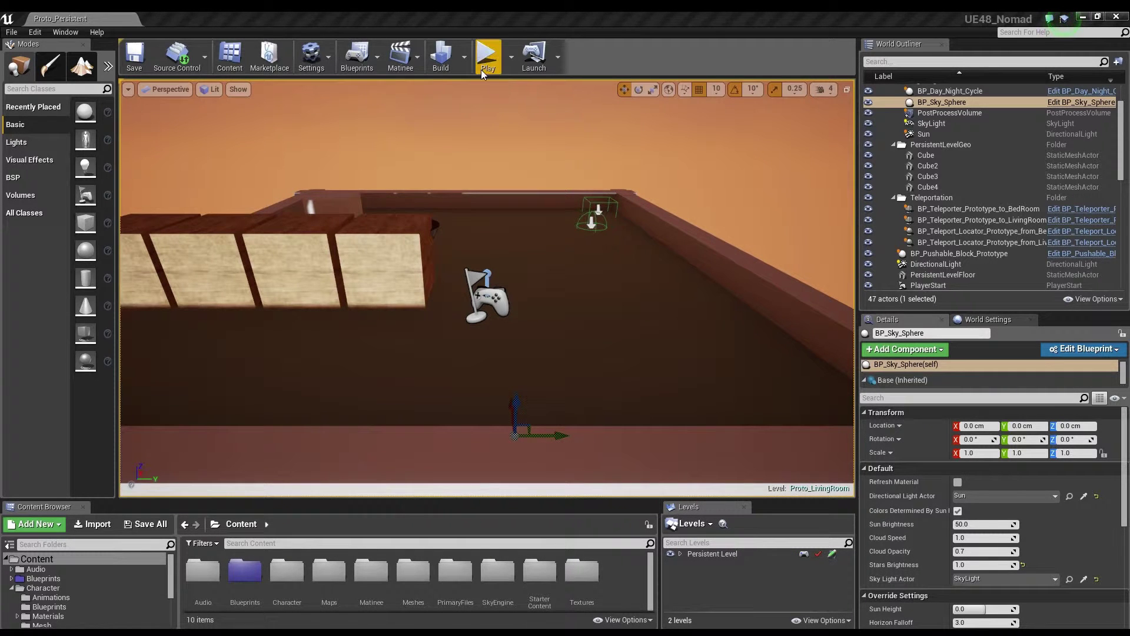
pyautogui.click(488, 55)
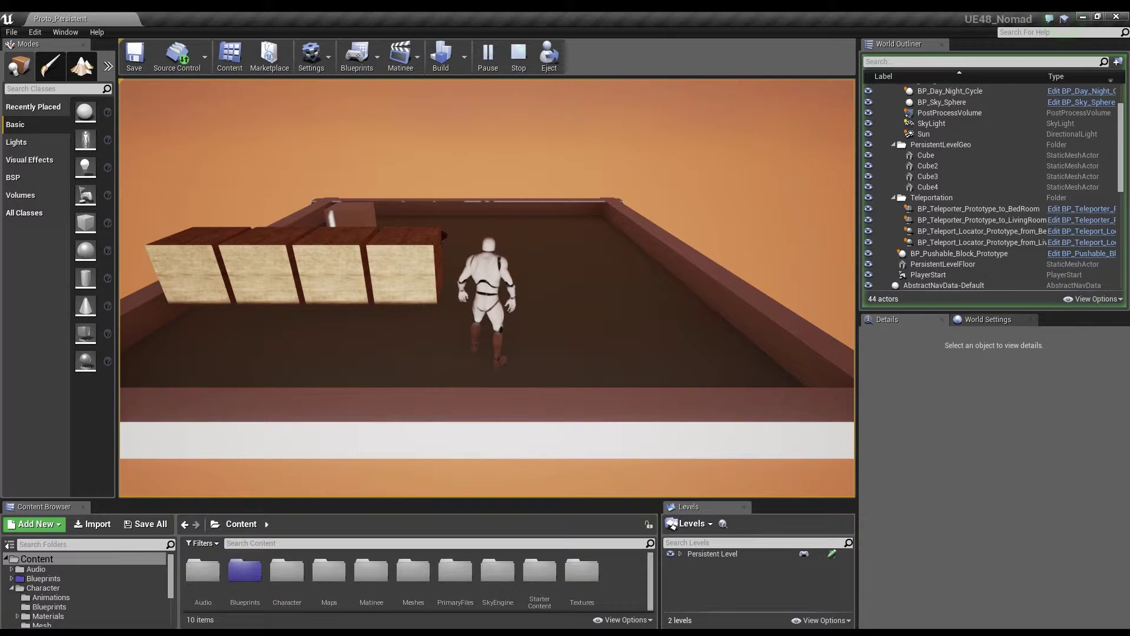
pyautogui.press('Escape')
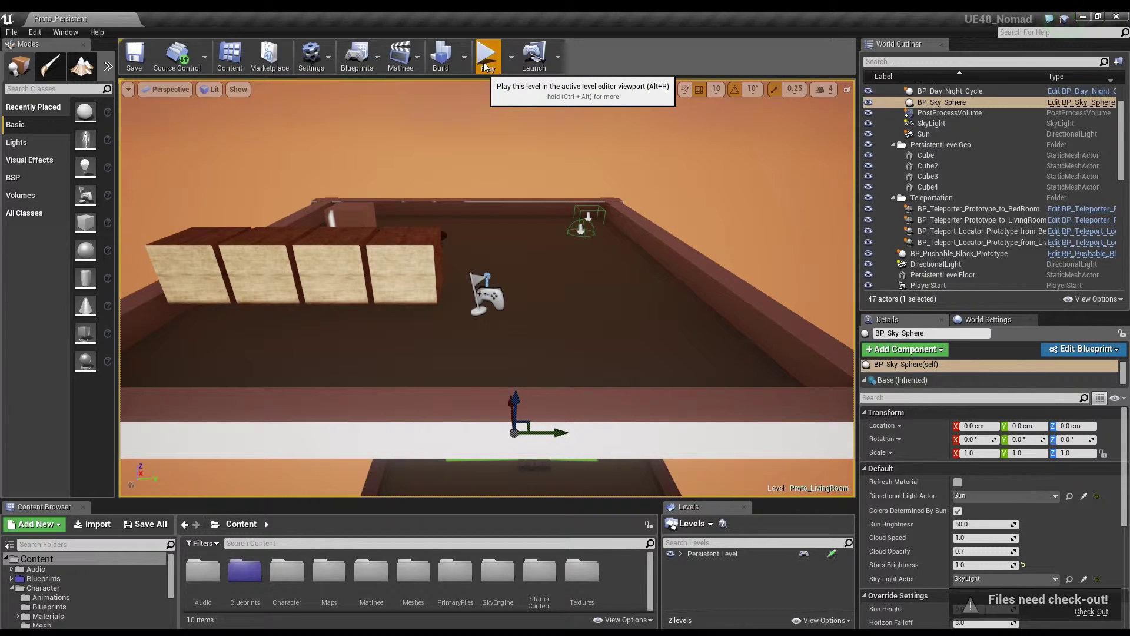
# Play the level again and test the character's movement by running around the walled floor and jumping.
pyautogui.click(486, 59)
pyautogui.press('d')
pyautogui.press('w')
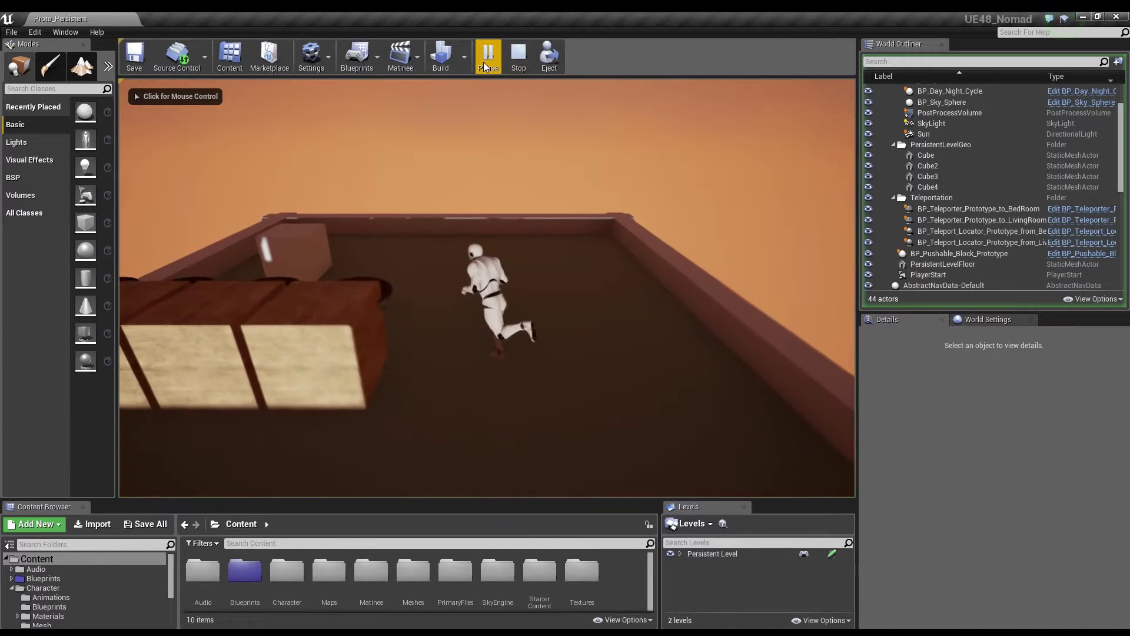
pyautogui.press('d')
pyautogui.press('s')
pyautogui.press('d')
pyautogui.press('w')
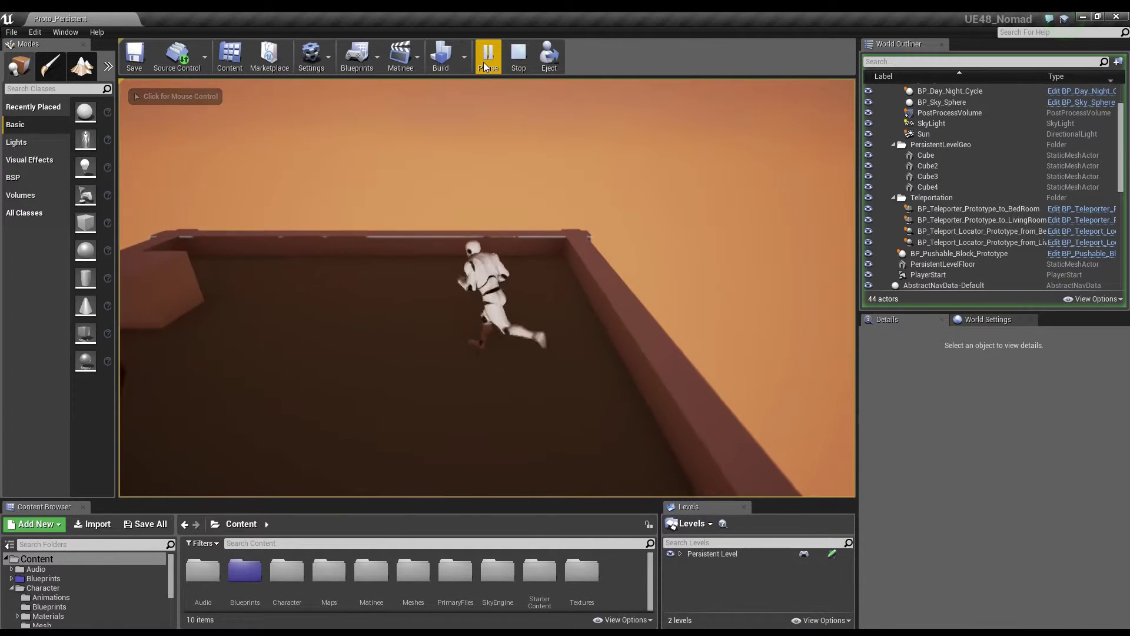
pyautogui.press('s')
pyautogui.press('w')
pyautogui.press('a')
pyautogui.press('w')
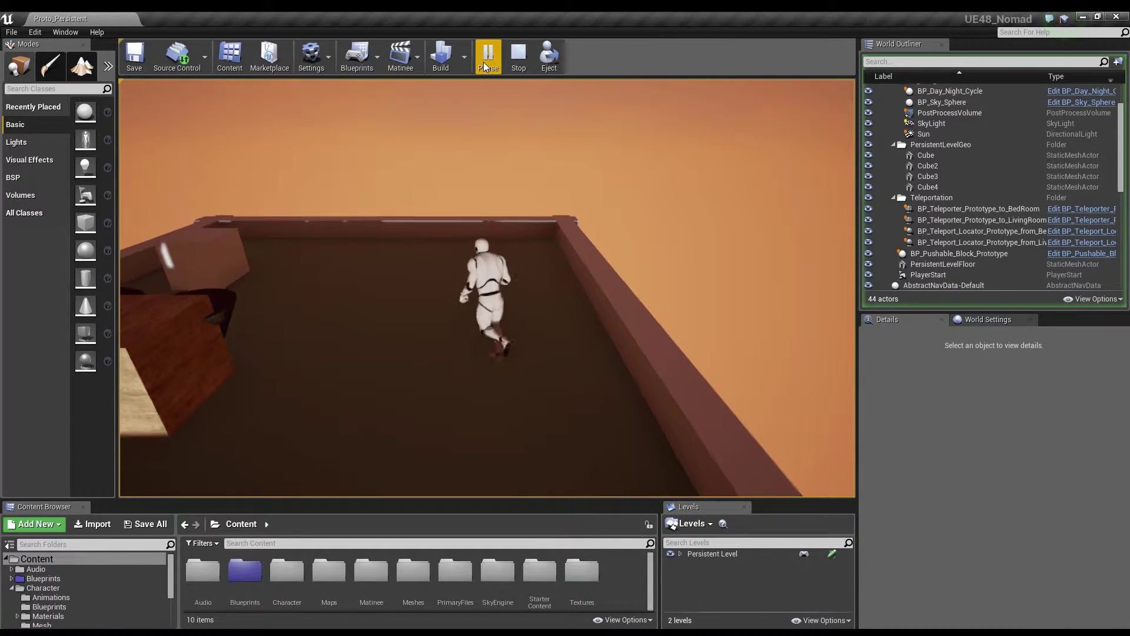
pyautogui.press('space')
pyautogui.press('a')
pyautogui.press('w')
pyautogui.press('a')
pyautogui.press('d')
pyautogui.press('s')
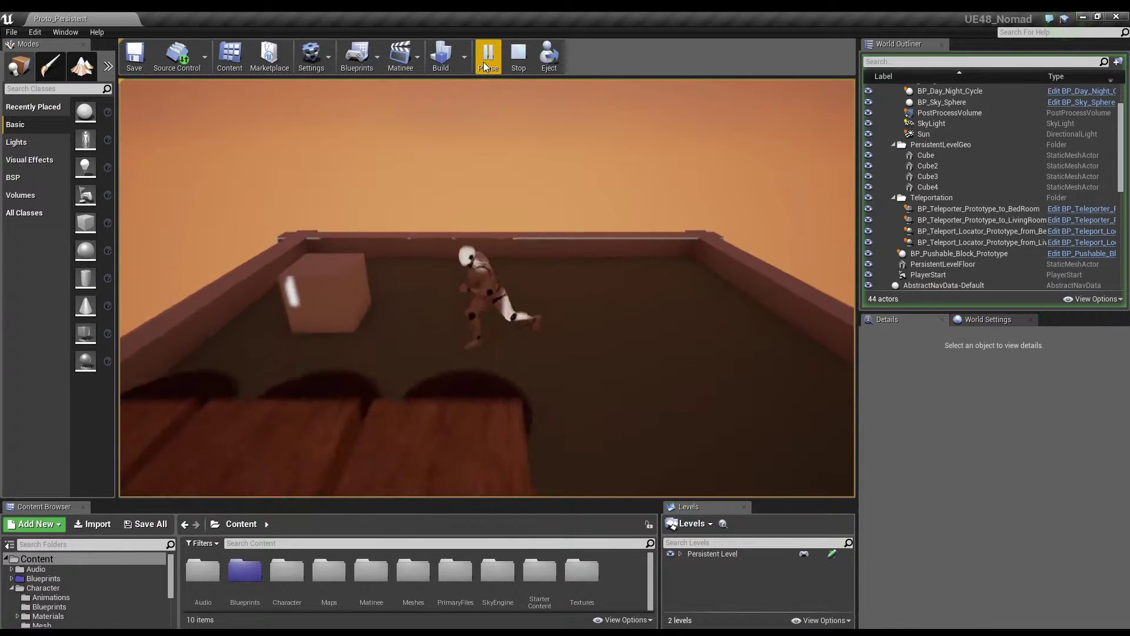
pyautogui.press('a')
pyautogui.press('d')
pyautogui.press('s')
pyautogui.press('a')
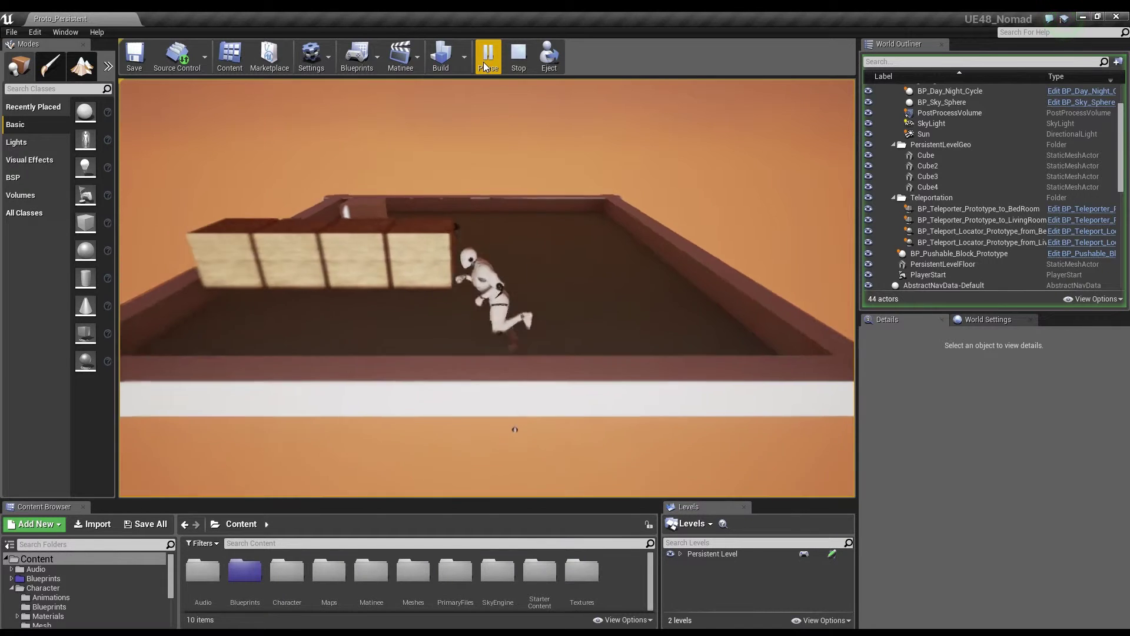
# Run the character past the row of wood blocks to the pushable block and shove it toward the nearby wall.
pyautogui.press('w')
pyautogui.press('a')
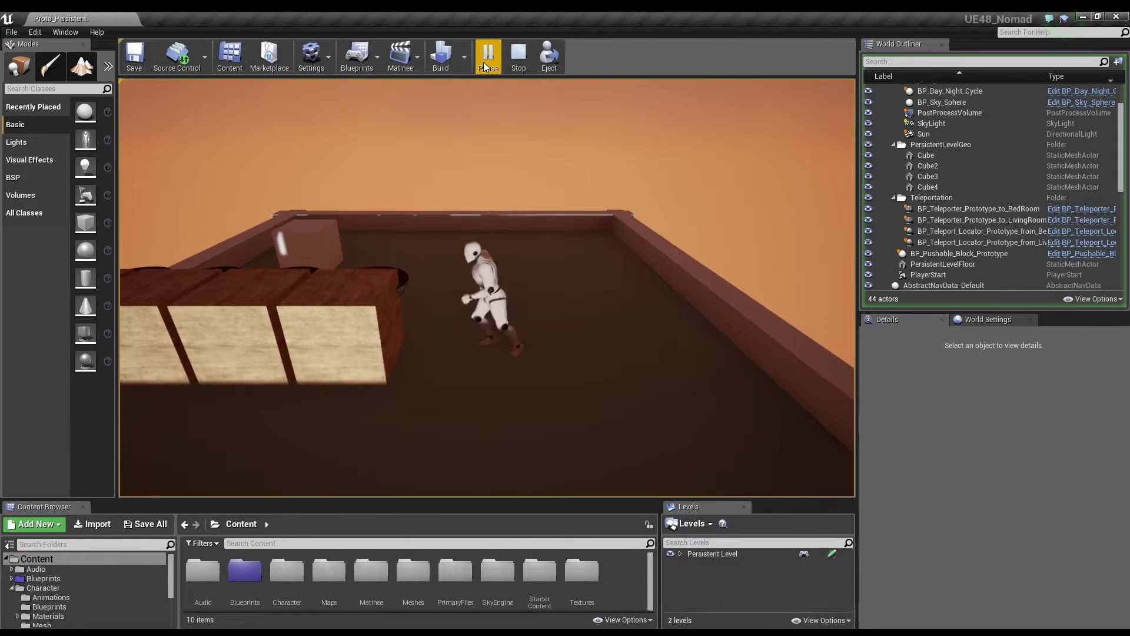
pyautogui.press('w')
pyautogui.press('a')
pyautogui.press('w')
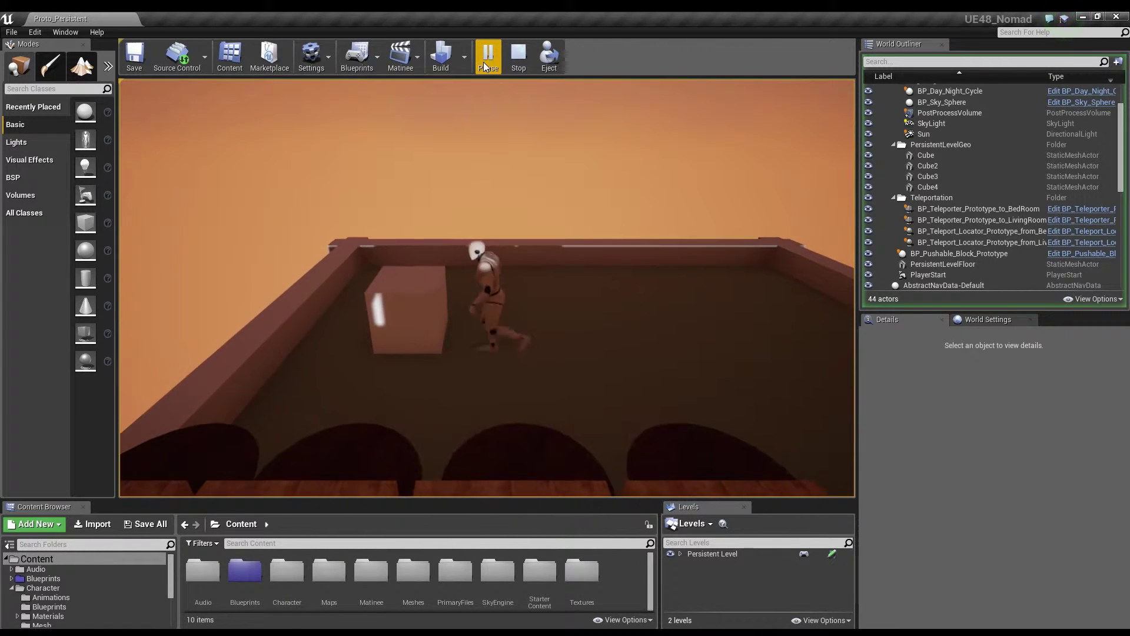
pyautogui.press('w')
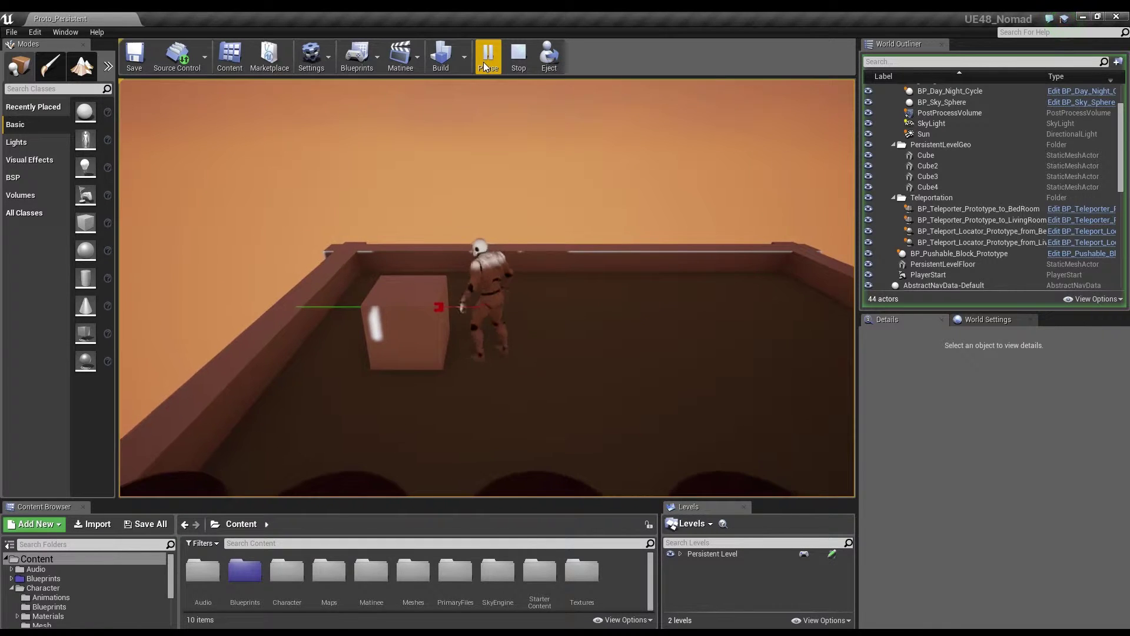
pyautogui.press('a')
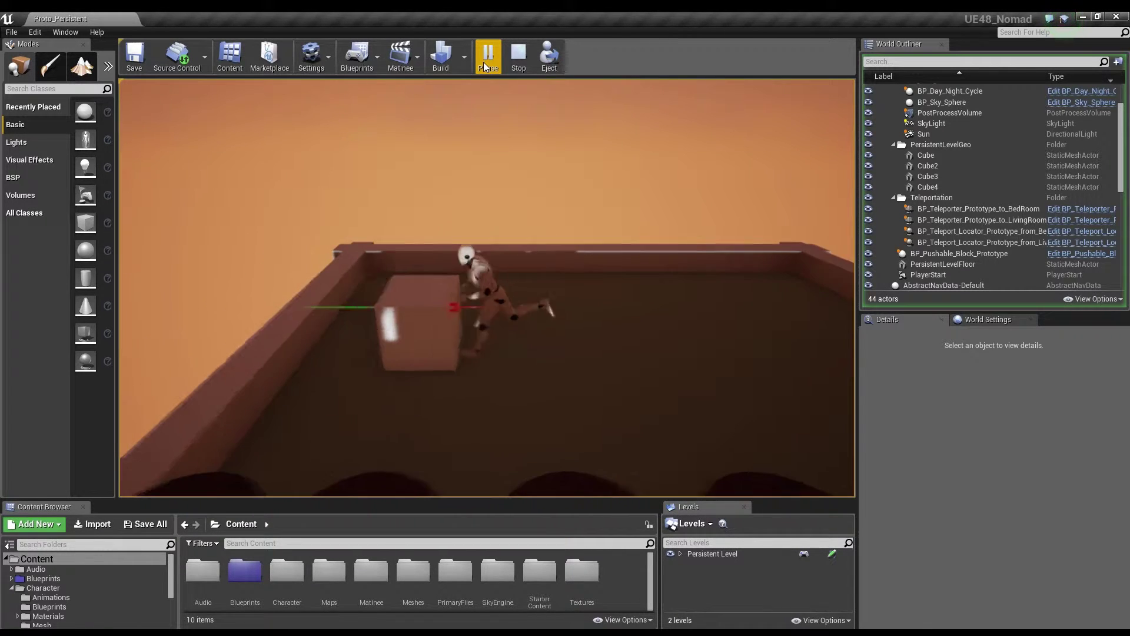
pyautogui.press('a')
pyautogui.press('d')
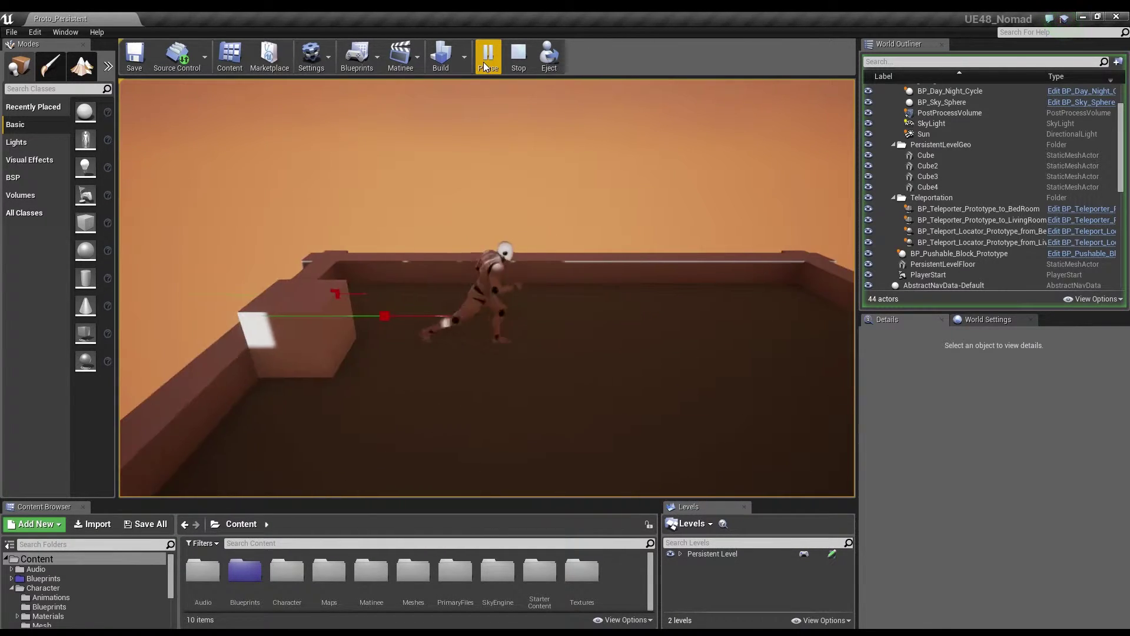
# Circle the character around the pushable block, push it from other sides, and run back toward the wood blocks.
pyautogui.press('a')
pyautogui.press('s')
pyautogui.press('d')
pyautogui.press('a')
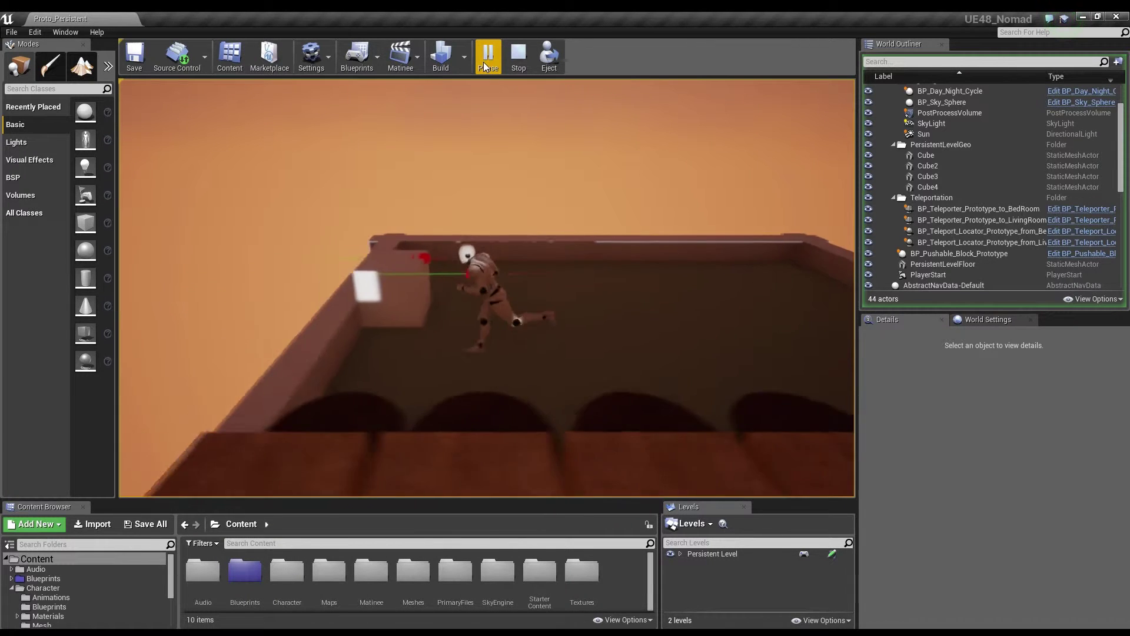
pyautogui.press('w')
pyautogui.press('d')
pyautogui.press('w')
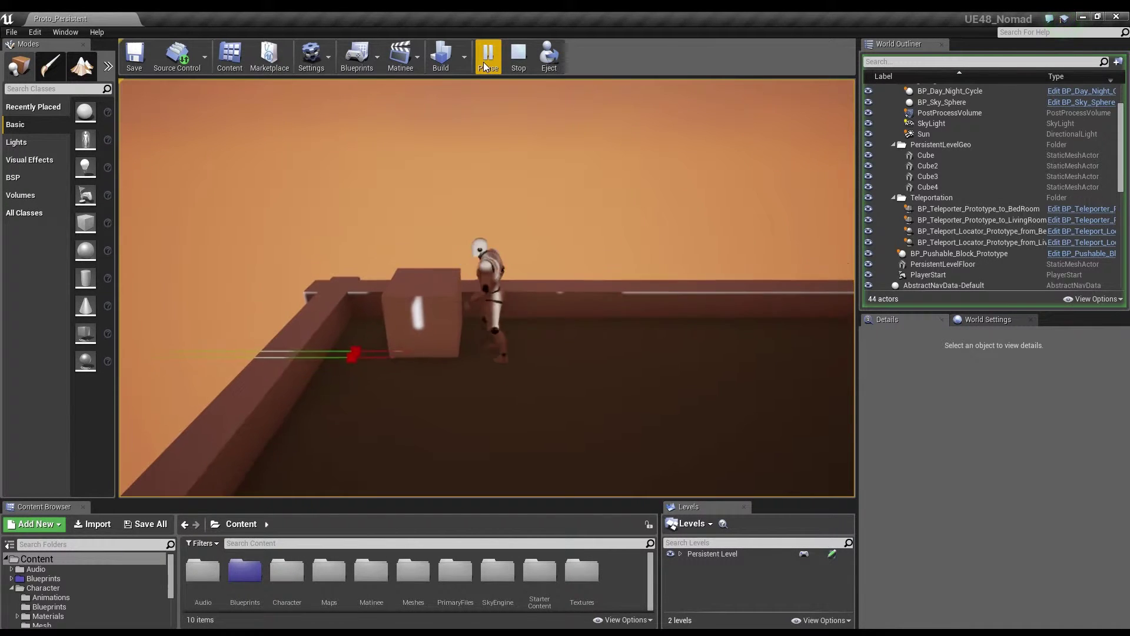
pyautogui.press('s')
pyautogui.press('d')
pyautogui.press('a')
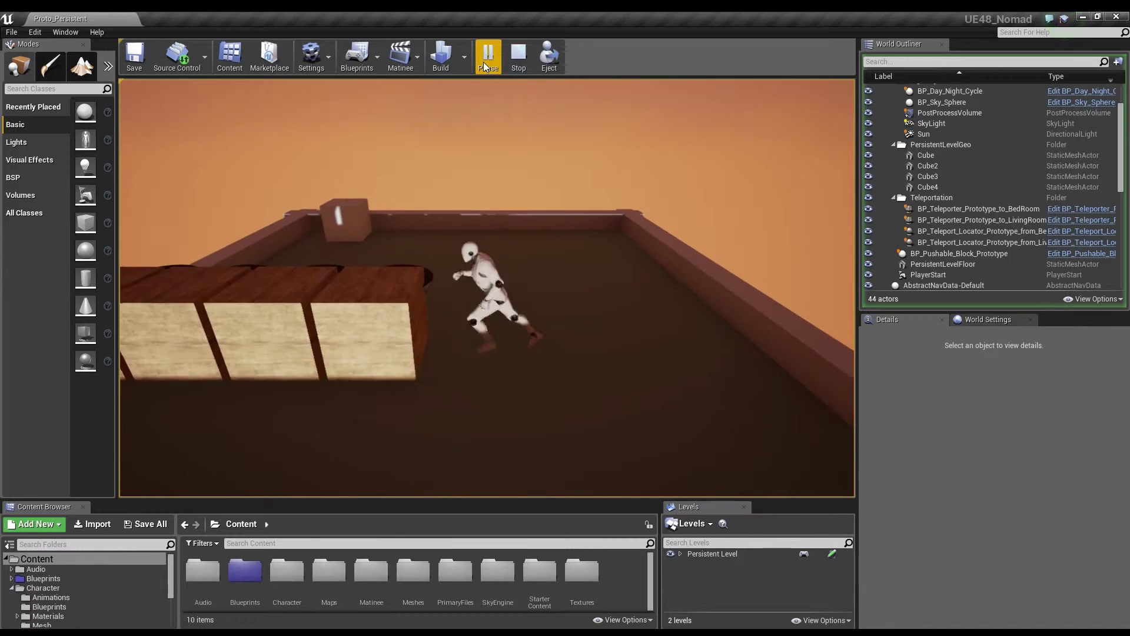
# View the character's inventory before collecting any items, and close it again.
pyautogui.press('s')
pyautogui.press('i')
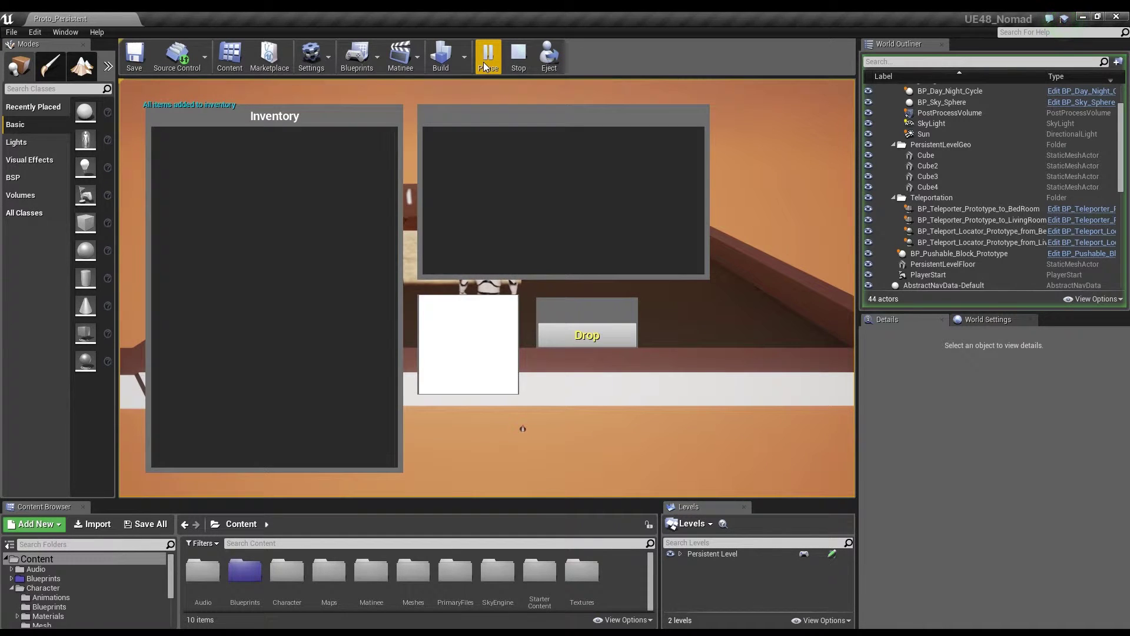
pyautogui.press('i')
pyautogui.press('w')
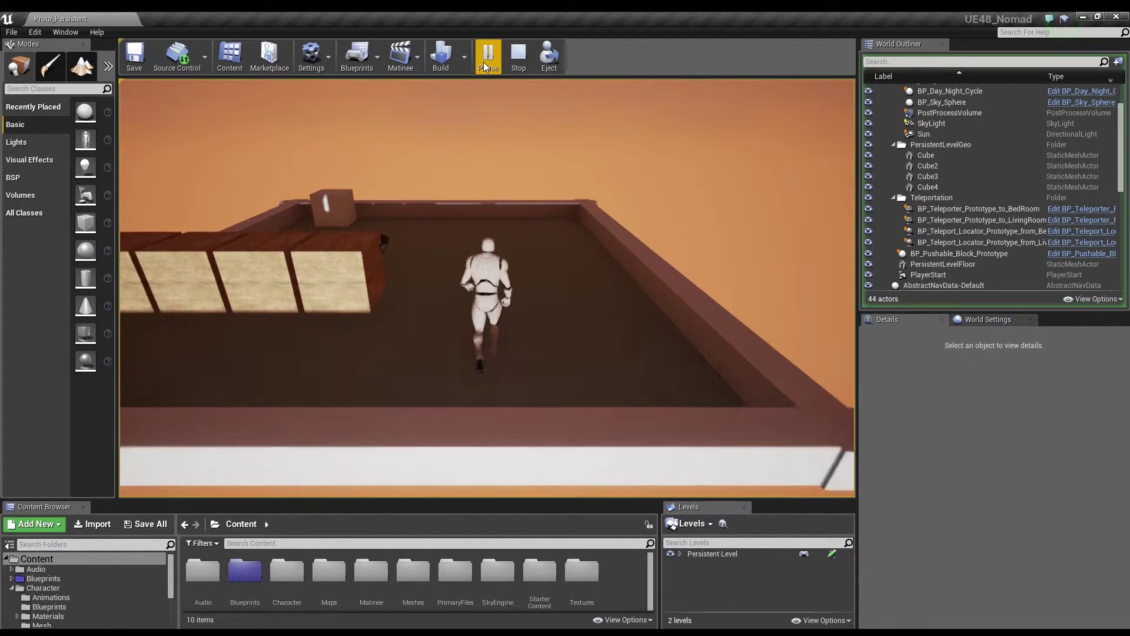
# Run along the wood blocks and the cones behind them, picking up all four pieces of wood and all four nails.
pyautogui.press('a')
pyautogui.press('e')
pyautogui.press('e')
pyautogui.press('e')
pyautogui.press('a')
pyautogui.press('e')
pyautogui.press('e')
pyautogui.press('e')
pyautogui.press('e')
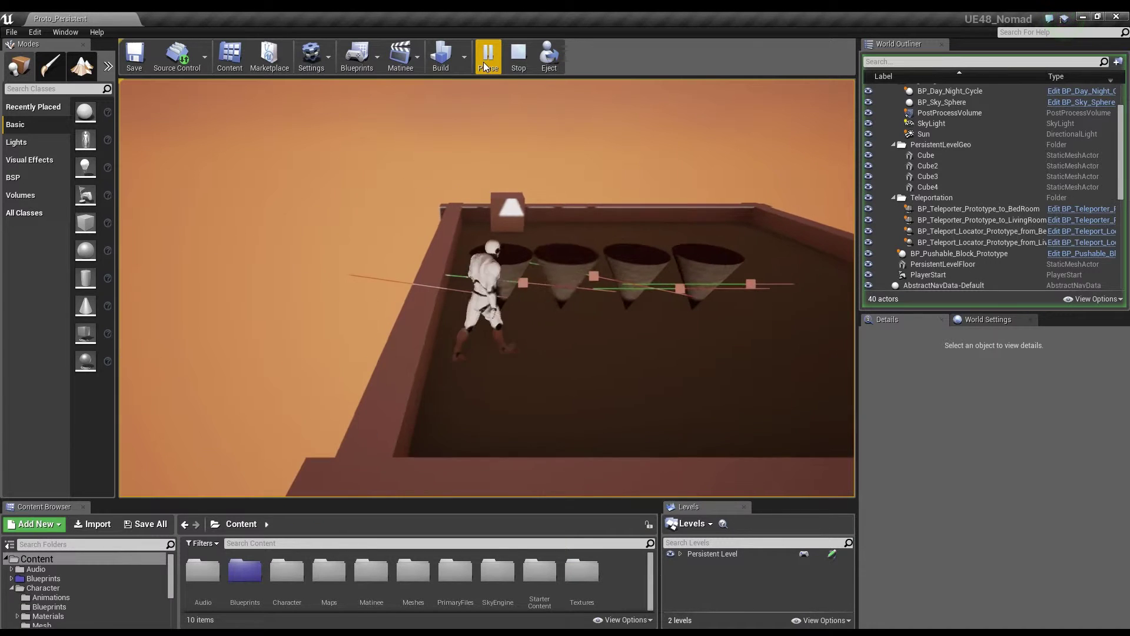
pyautogui.press('d')
pyautogui.press('a')
pyautogui.press('w')
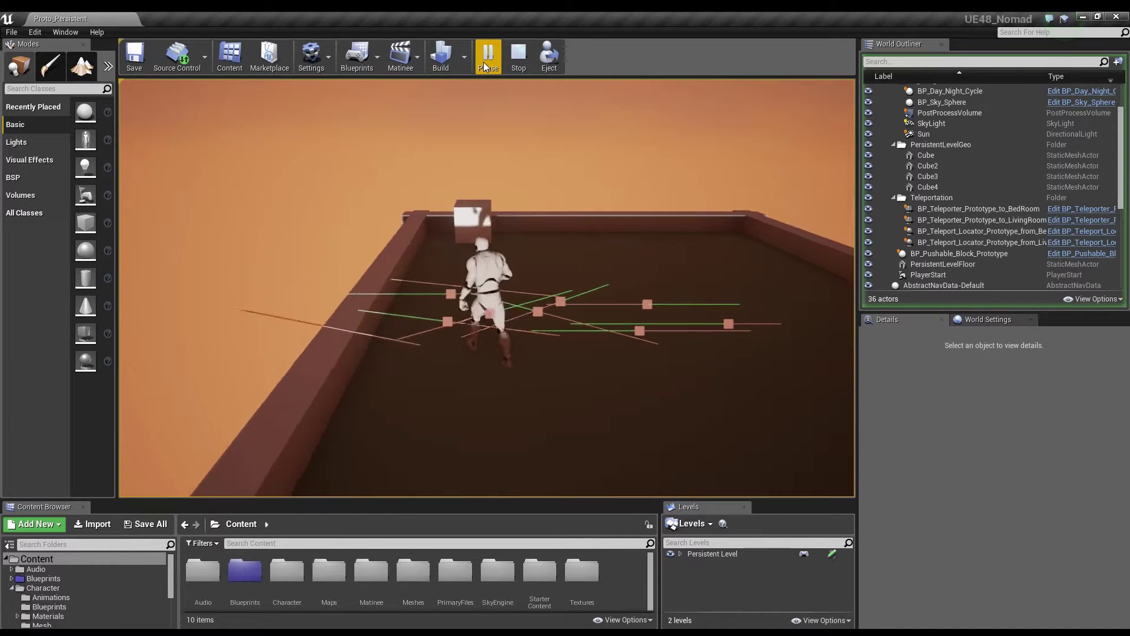
# Open the inventory, view the Piece of Wood details, drop one Nails item, and close the inventory.
pyautogui.press('i')
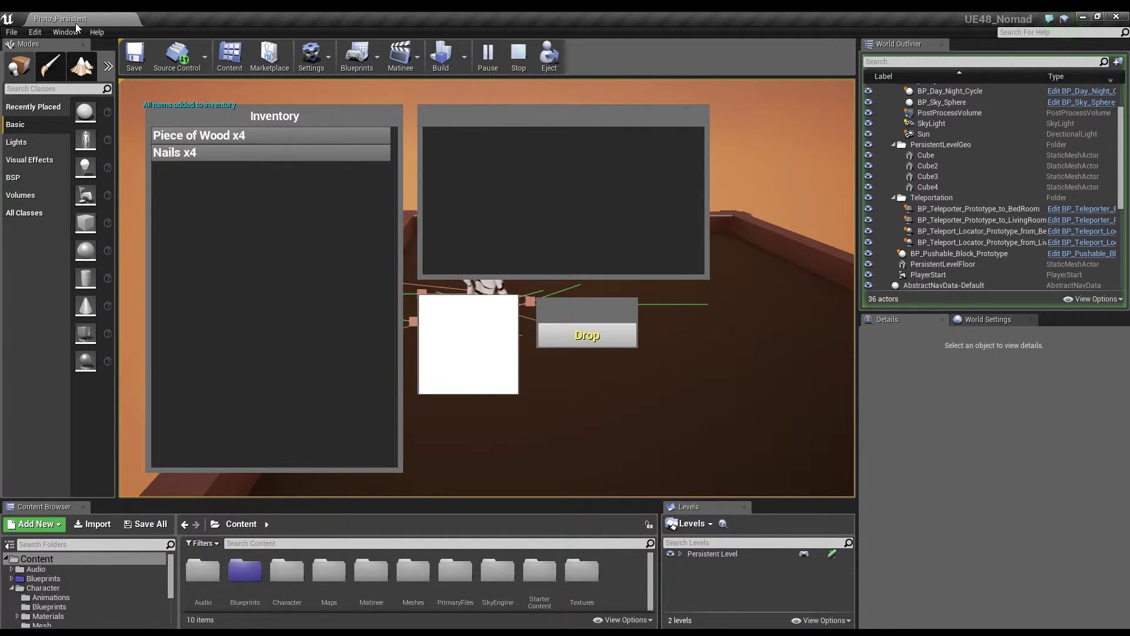
pyautogui.click(189, 136)
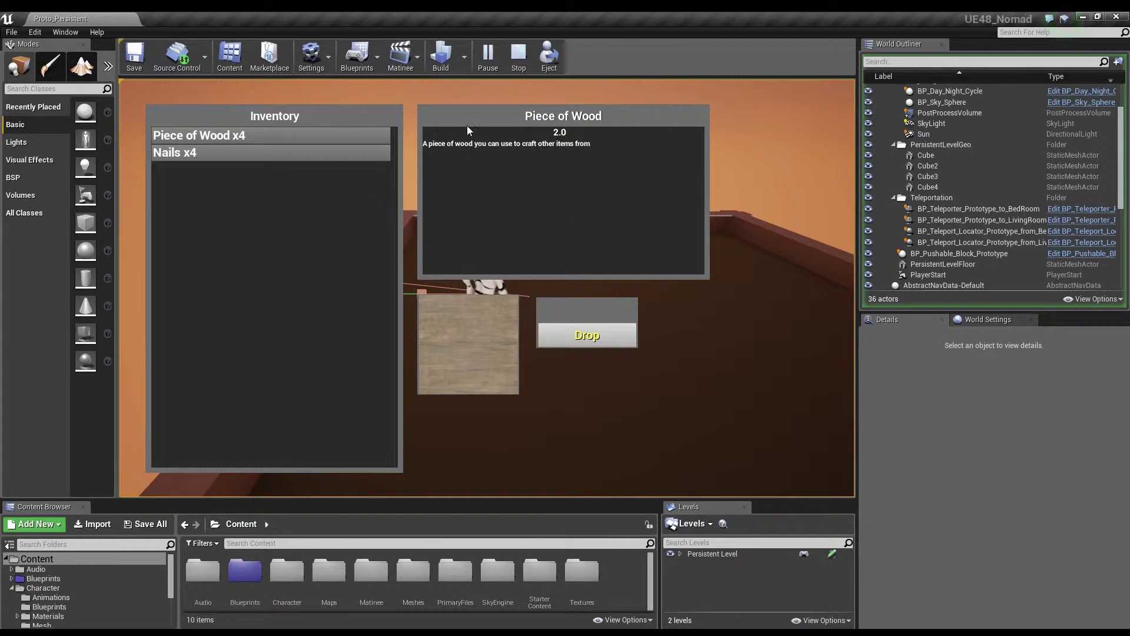
pyautogui.click(316, 156)
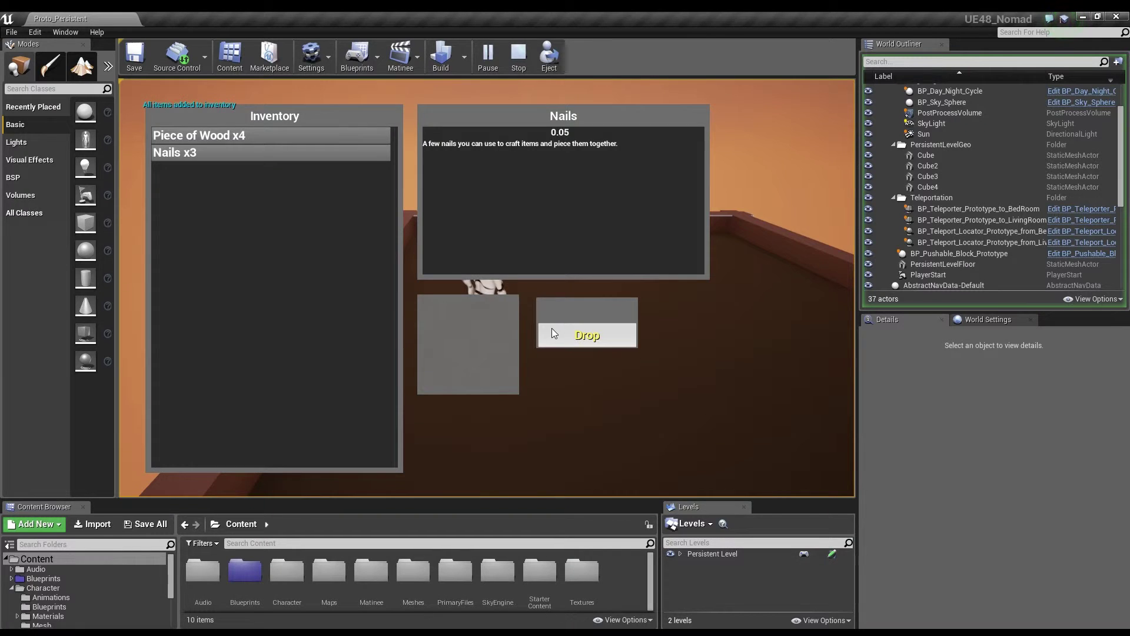
pyautogui.press('i')
# Pick the dropped nails back up and run the character across the floor toward the side wall.
pyautogui.press('w')
pyautogui.press('d')
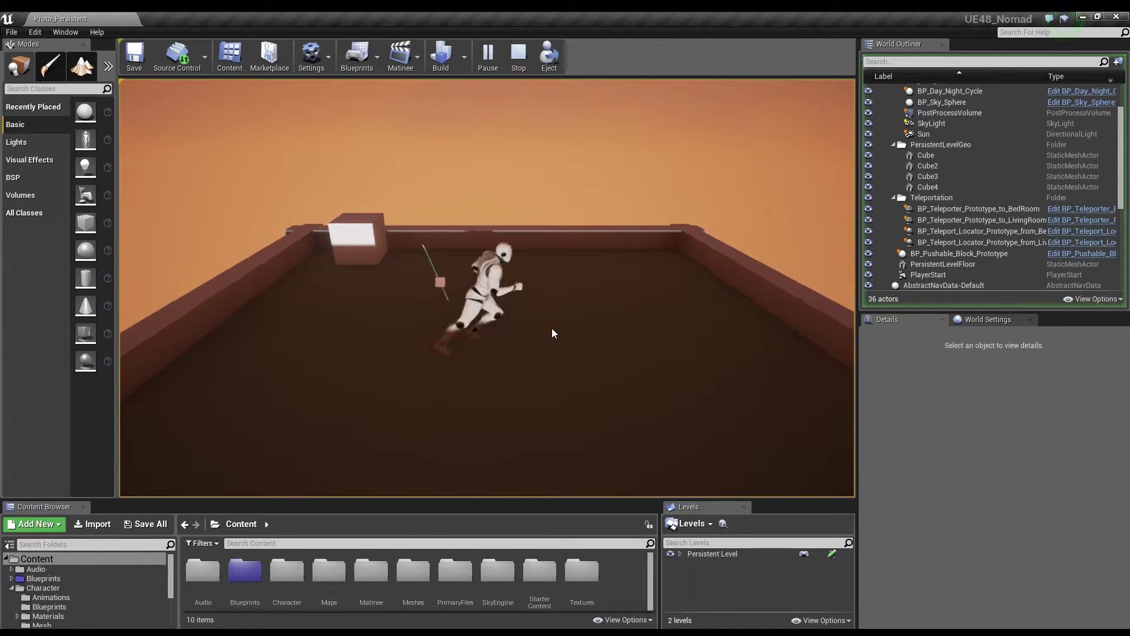
pyautogui.press('s')
pyautogui.press('d')
pyautogui.press('w')
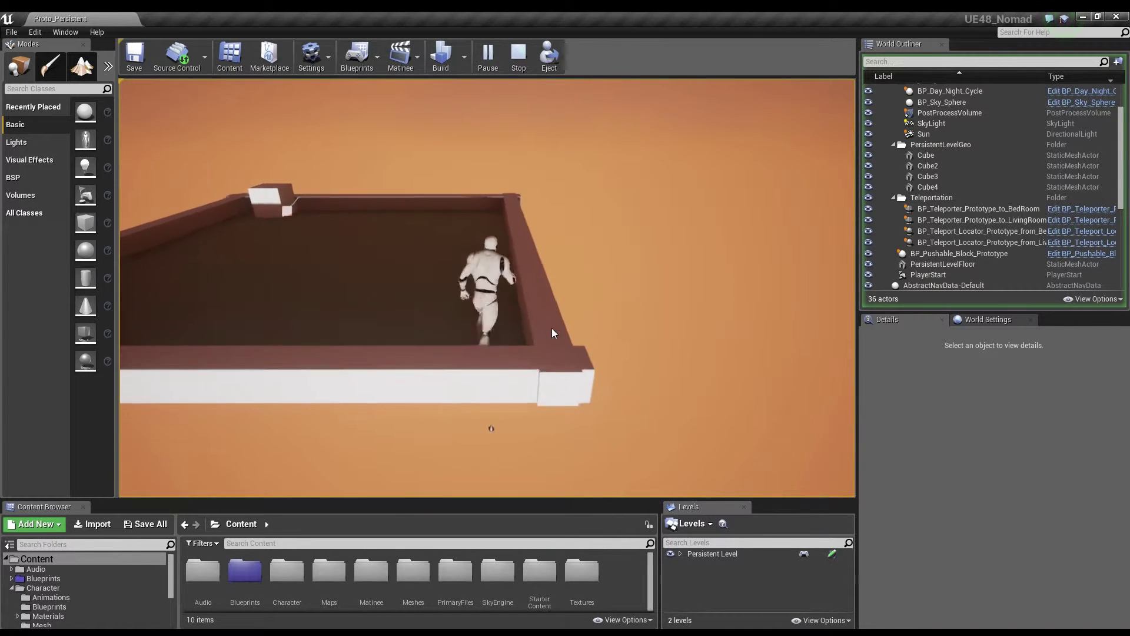
# Teleport the character to the living room area and collect the metal plates in front of the stairs.
pyautogui.press('a')
pyautogui.press('s')
pyautogui.press('w')
pyautogui.press('w')
pyautogui.press('d')
pyautogui.press('w')
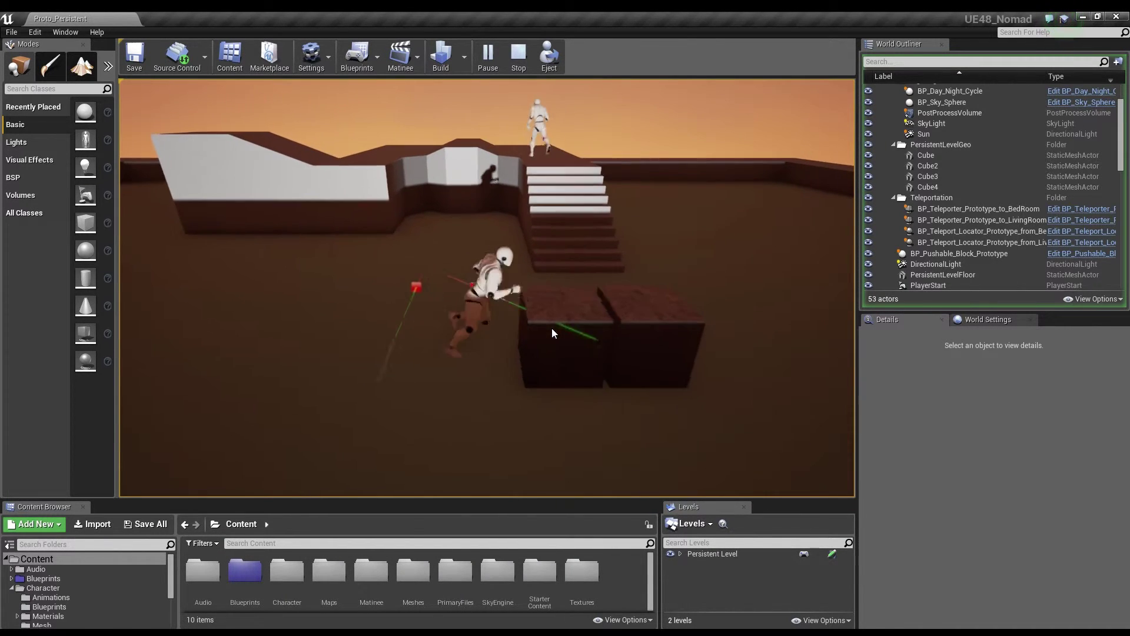
# Check the collected items in the inventory, and try to craft the locked Basic Set of Armor from the crafting recipes.
pyautogui.press('i')
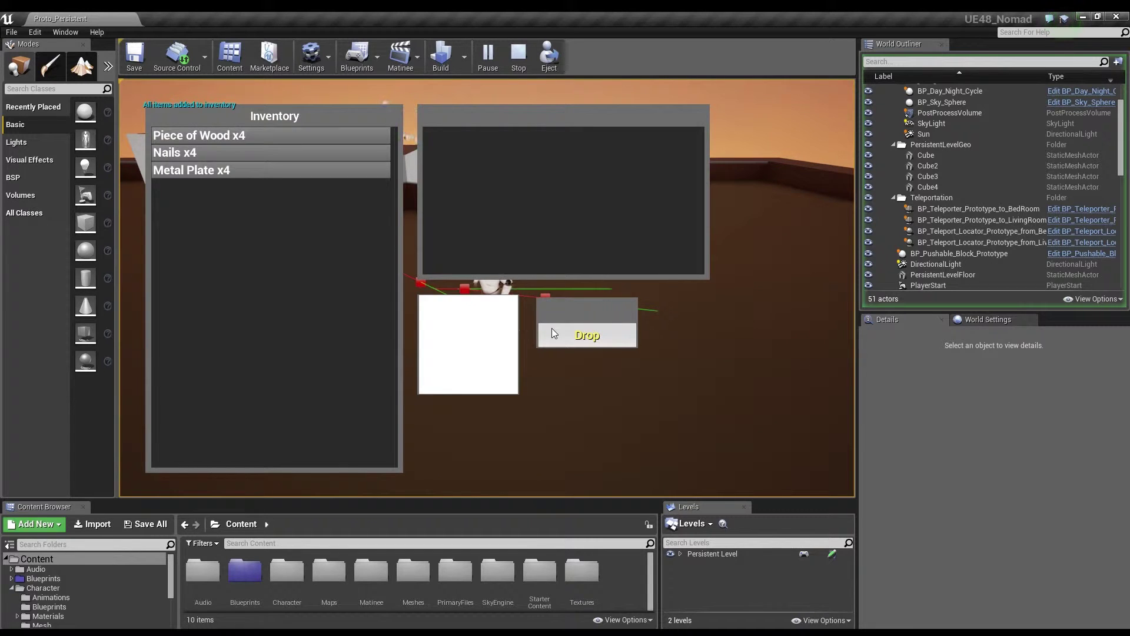
pyautogui.press('i')
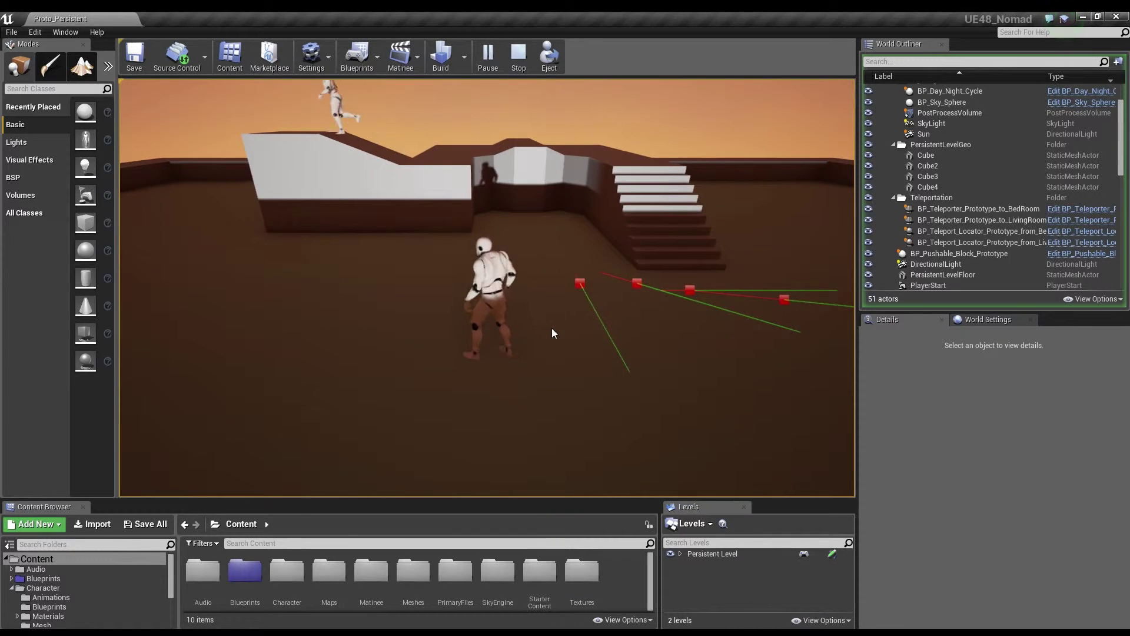
pyautogui.press('c')
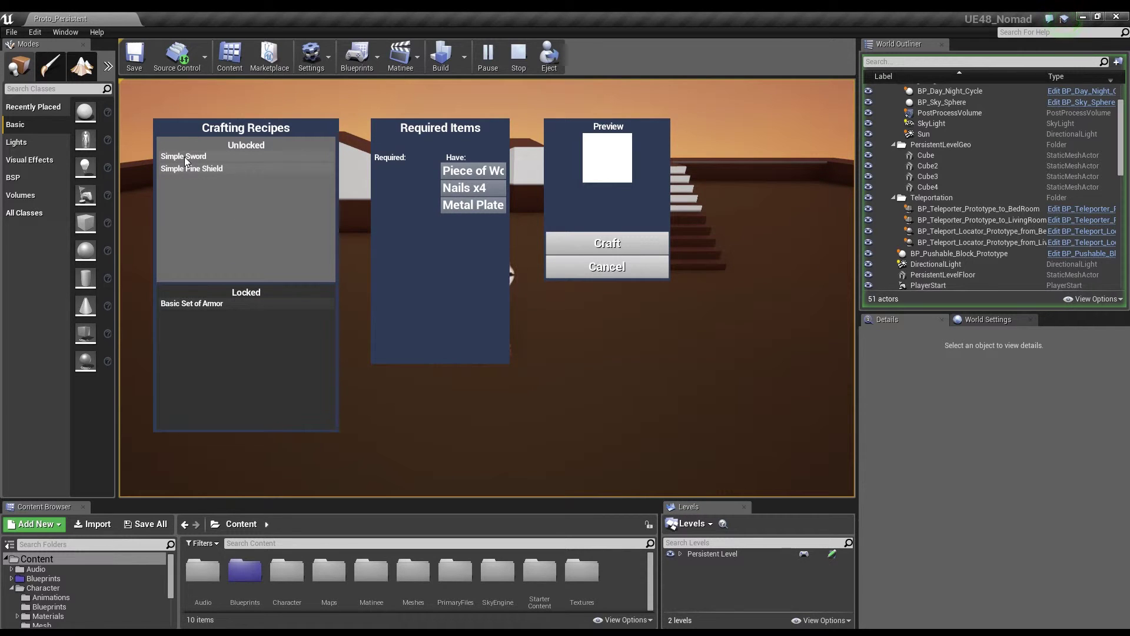
pyautogui.click(176, 304)
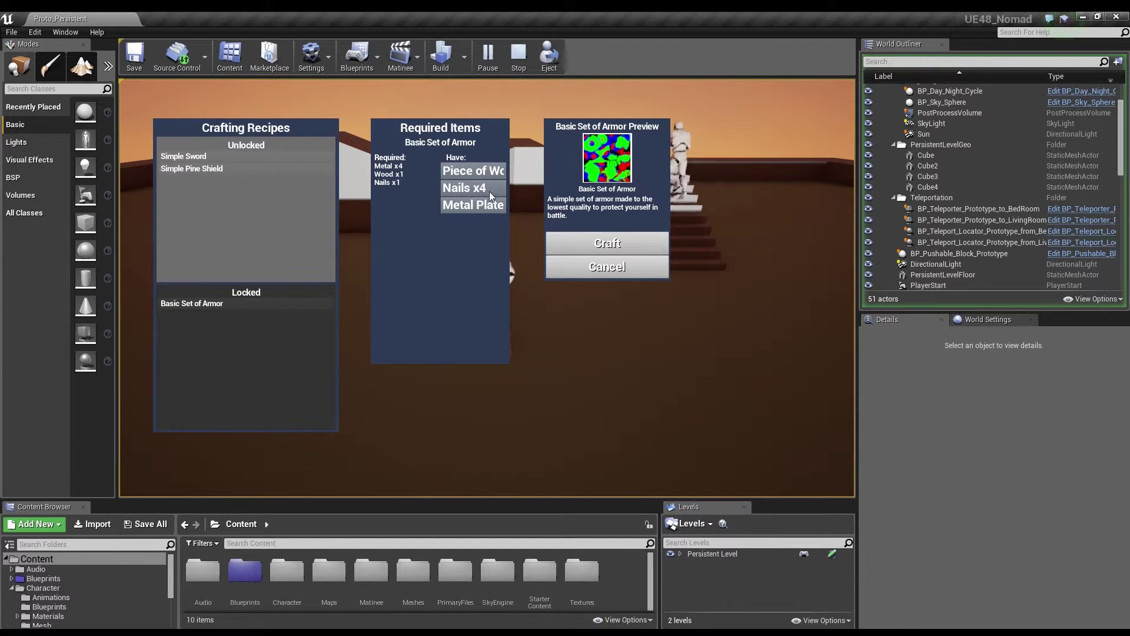
pyautogui.click(591, 247)
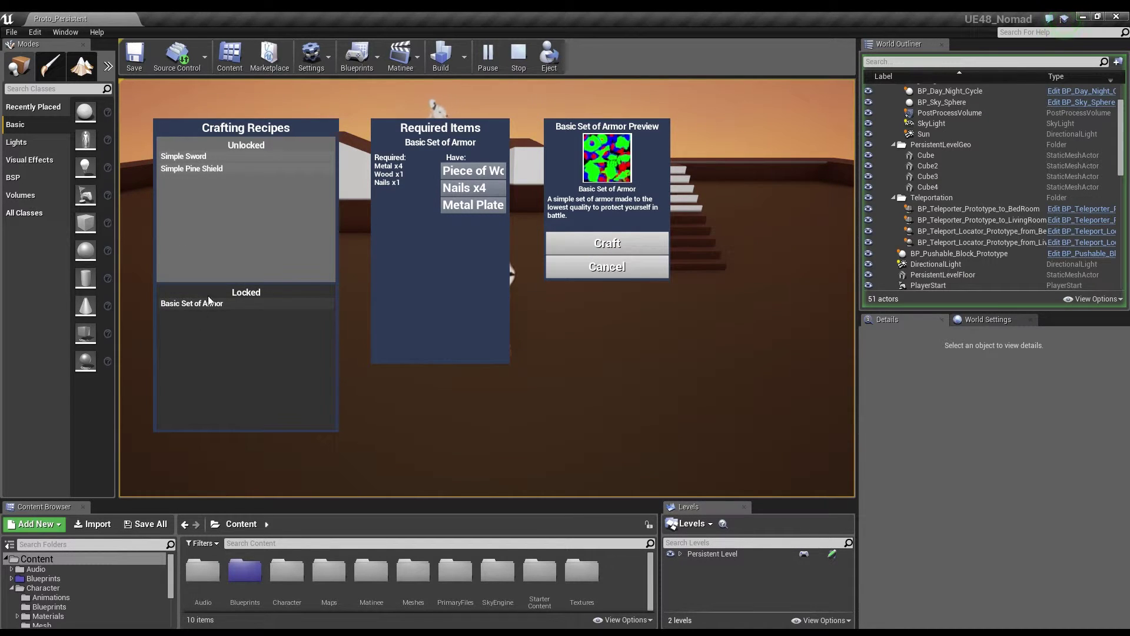
# Craft two Simple Swords from the unlocked recipes.
pyautogui.click(199, 158)
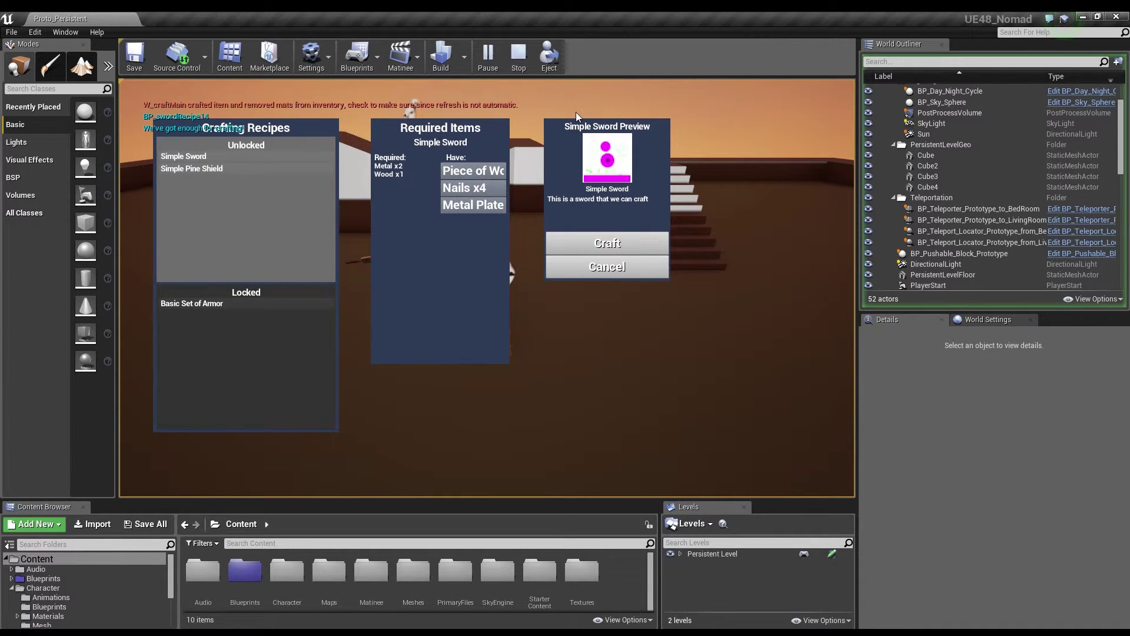
pyautogui.press('i')
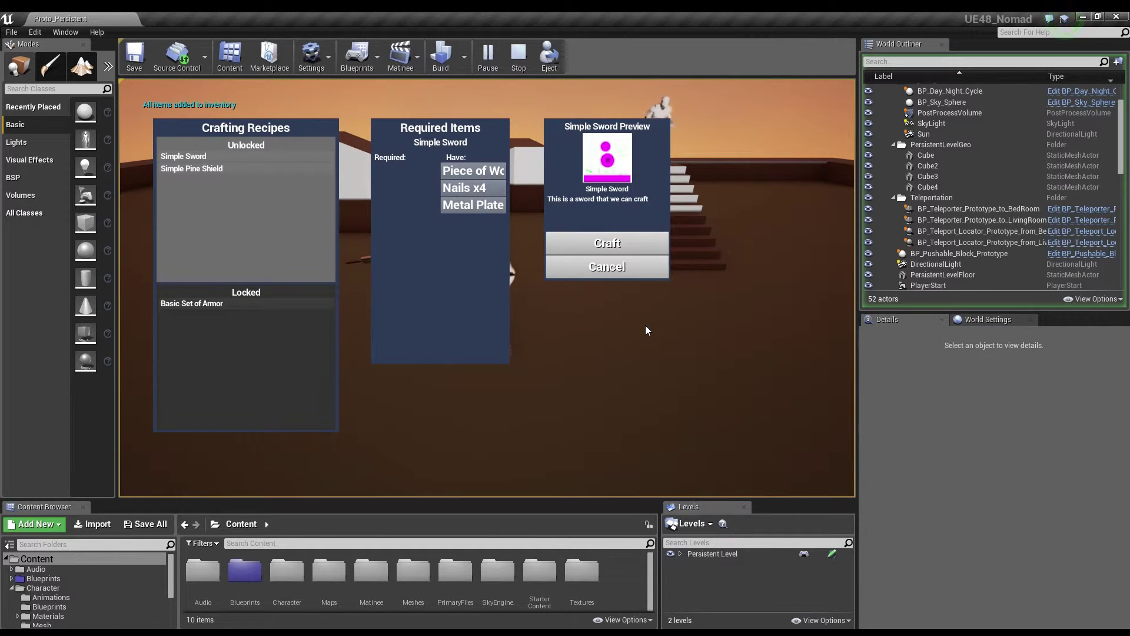
pyautogui.click(610, 245)
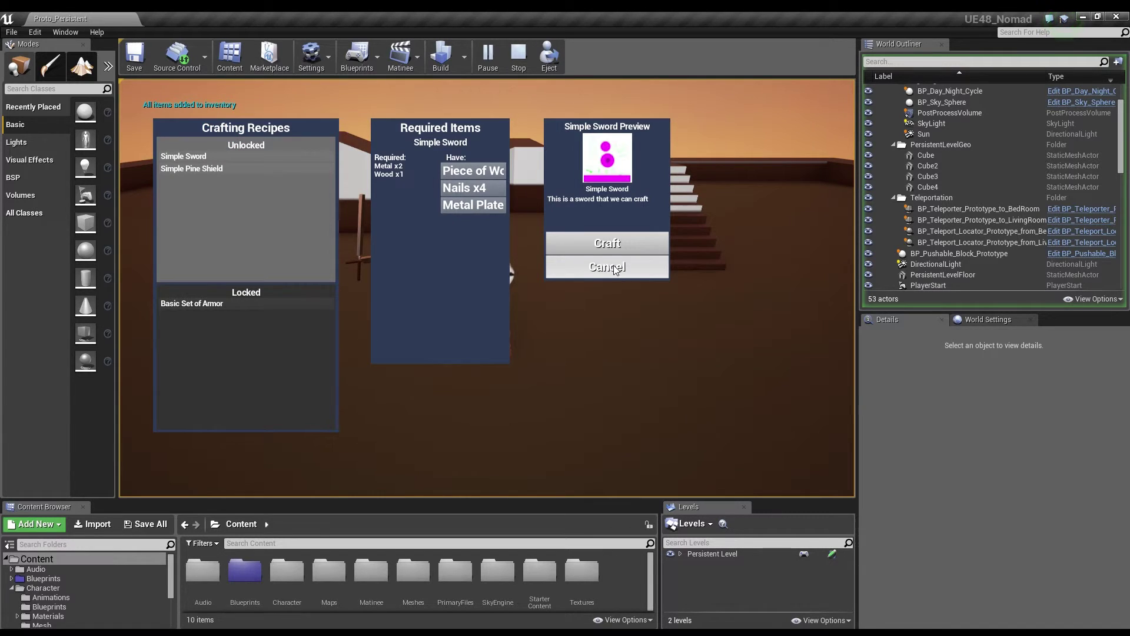
# Check the remaining materials in the inventory, toggle the crafting recipes window, and stop the play session.
pyautogui.click(613, 268)
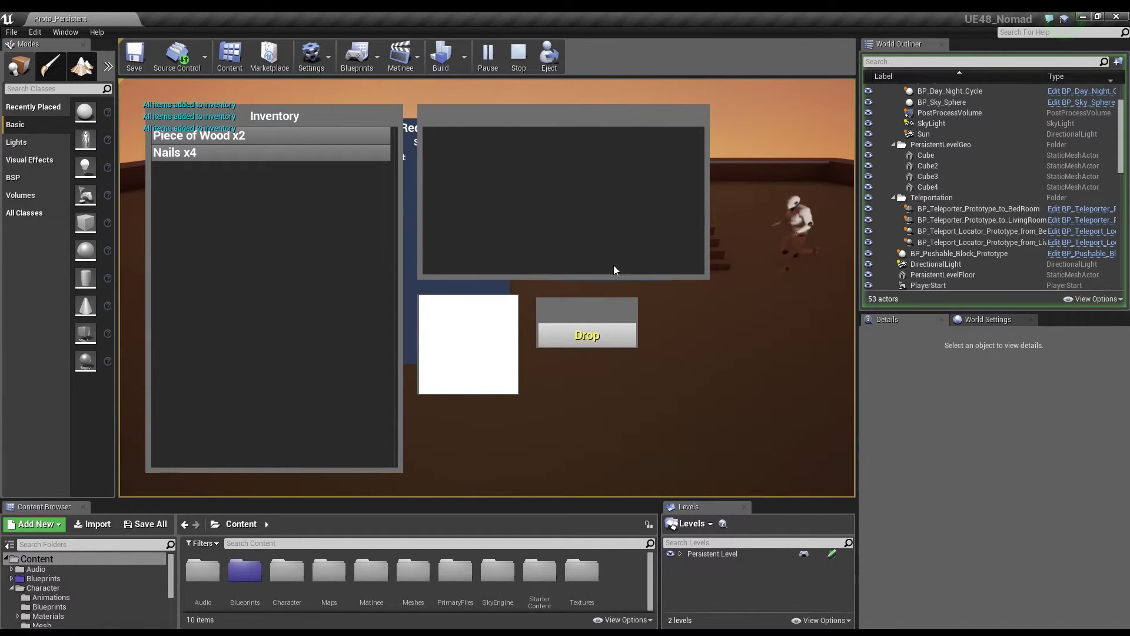
pyautogui.click(614, 266)
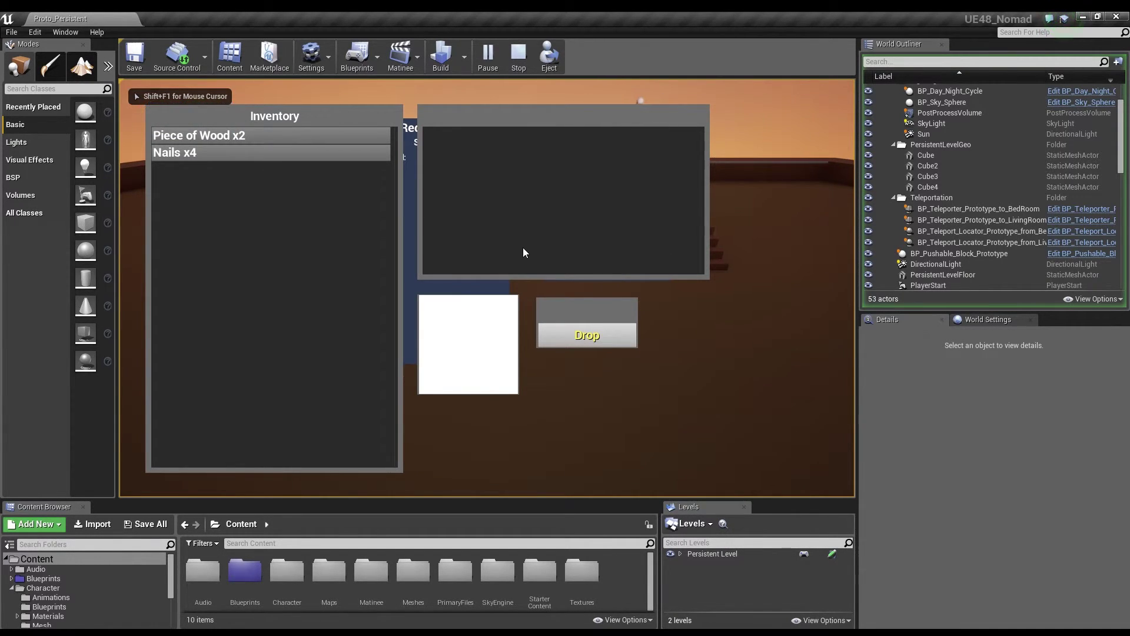
pyautogui.press('c')
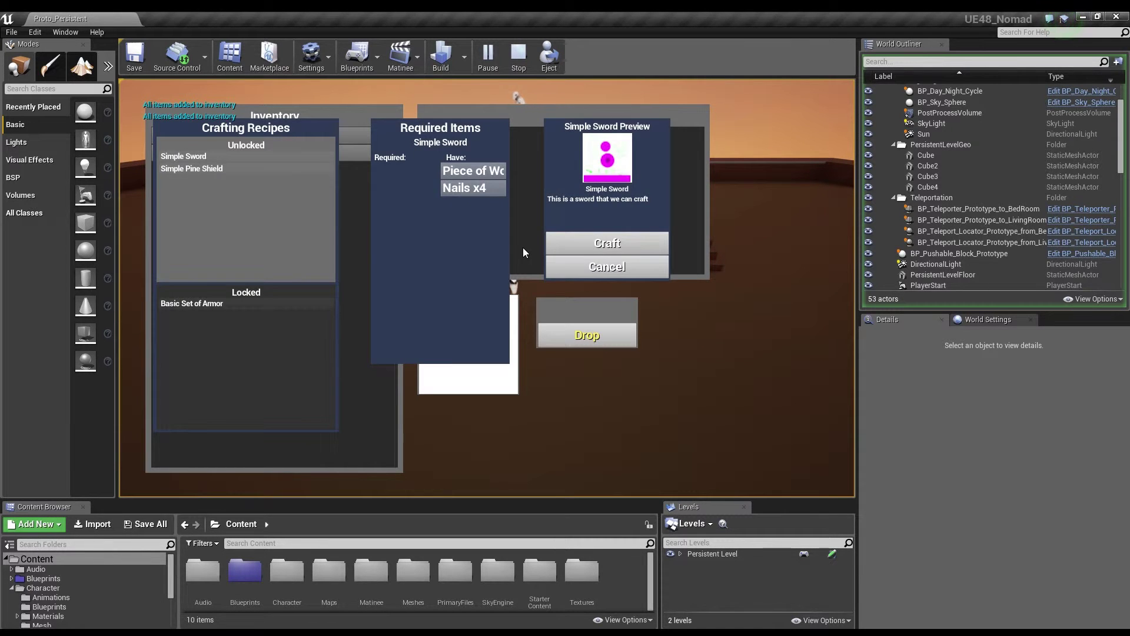
pyautogui.press('c')
pyautogui.press('c')
pyautogui.press('Escape')
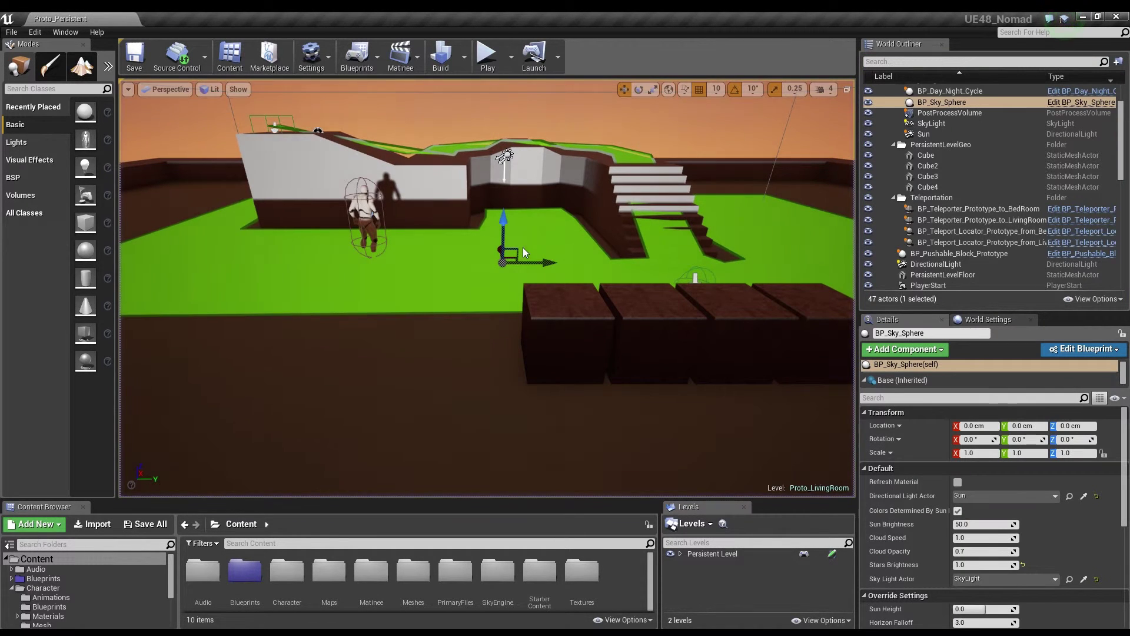
# Play the level again, teleport the character to the living room area, and view the inventory there.
pyautogui.click(493, 63)
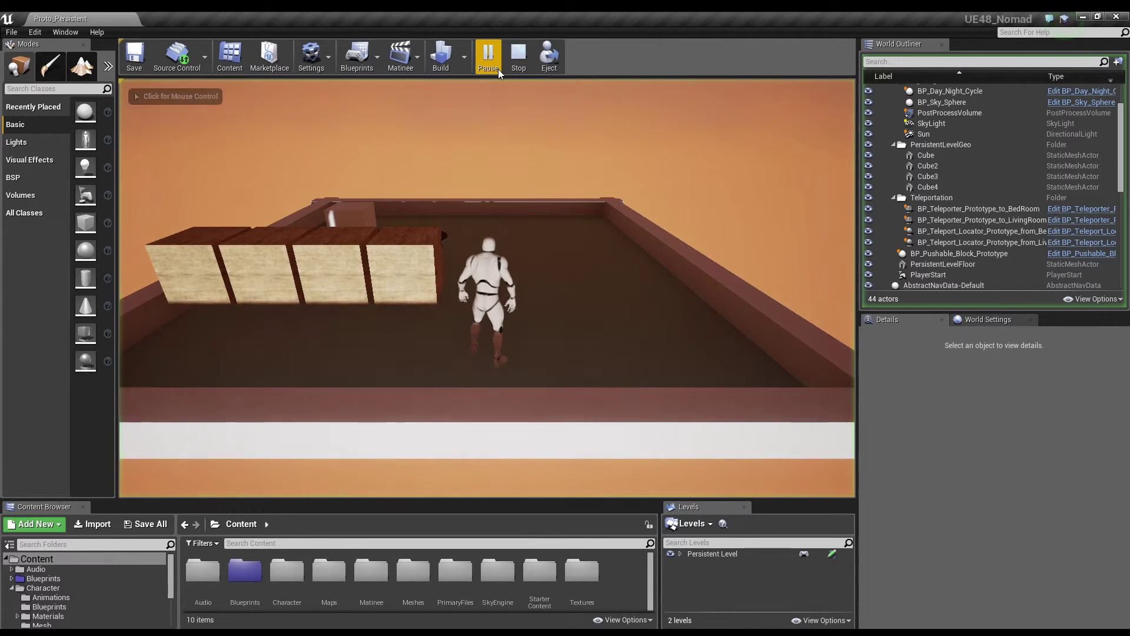
pyautogui.press('w')
pyautogui.press('d')
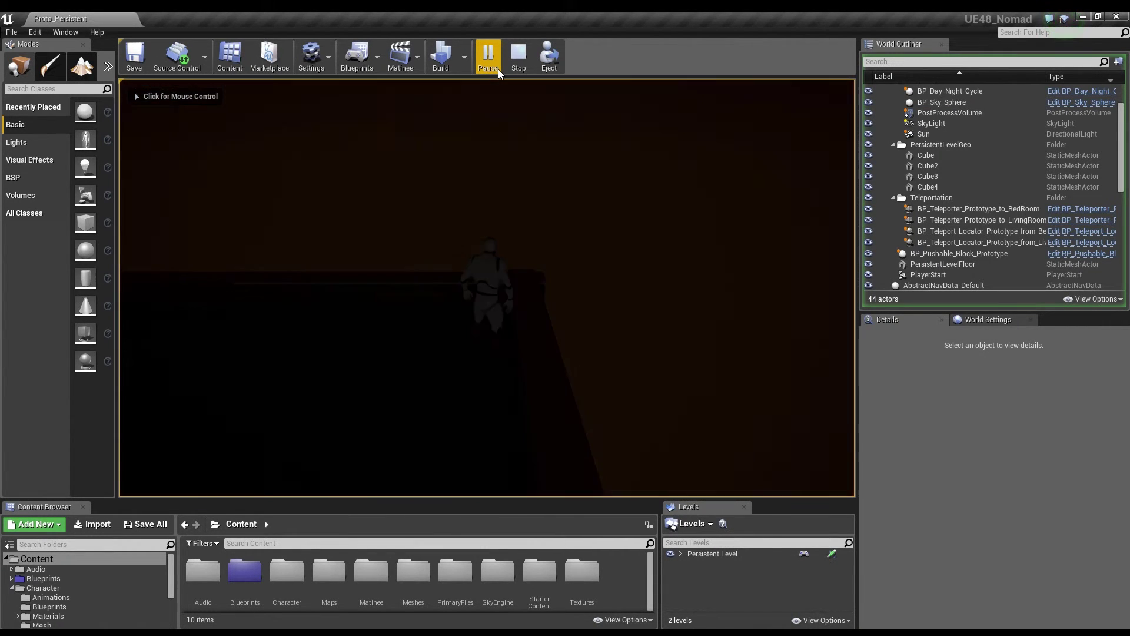
pyautogui.press('i')
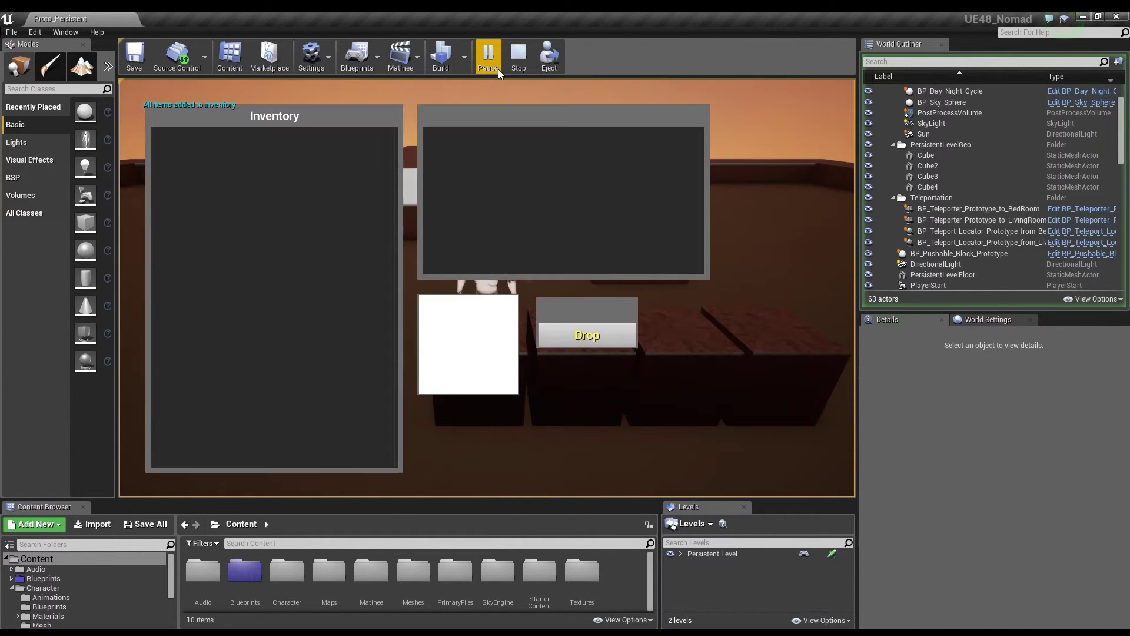
pyautogui.press('i')
# Collect the four metal plates in the living room area and run the character to the staircase.
pyautogui.press('s')
pyautogui.press('e')
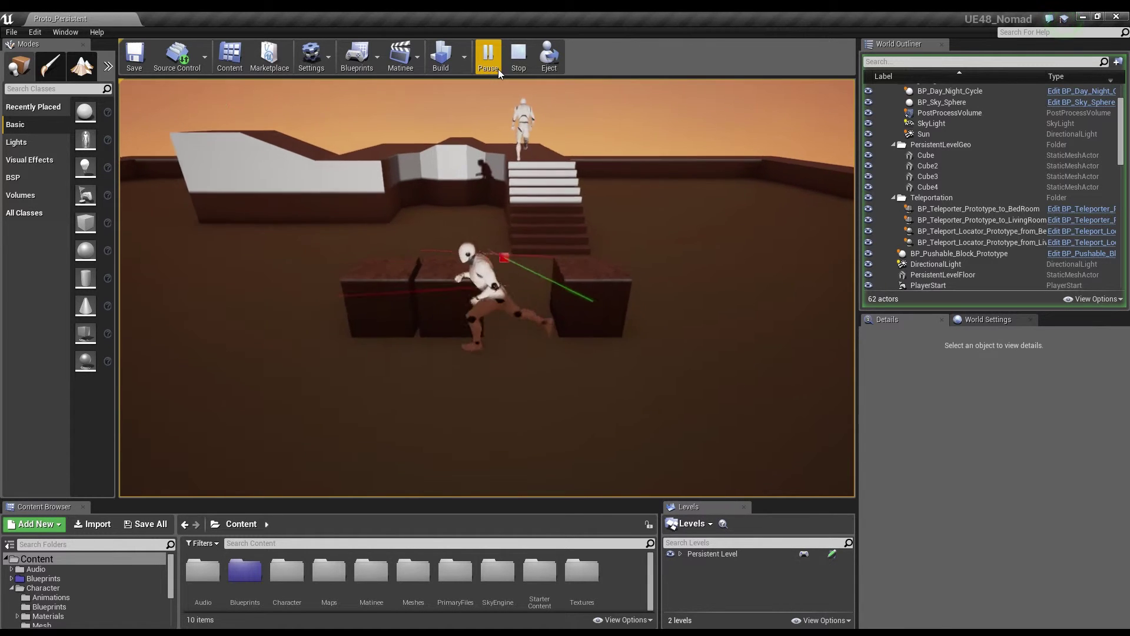
pyautogui.press('a')
pyautogui.press('e')
pyautogui.press('d')
pyautogui.press('e')
pyautogui.press('e')
pyautogui.press('w')
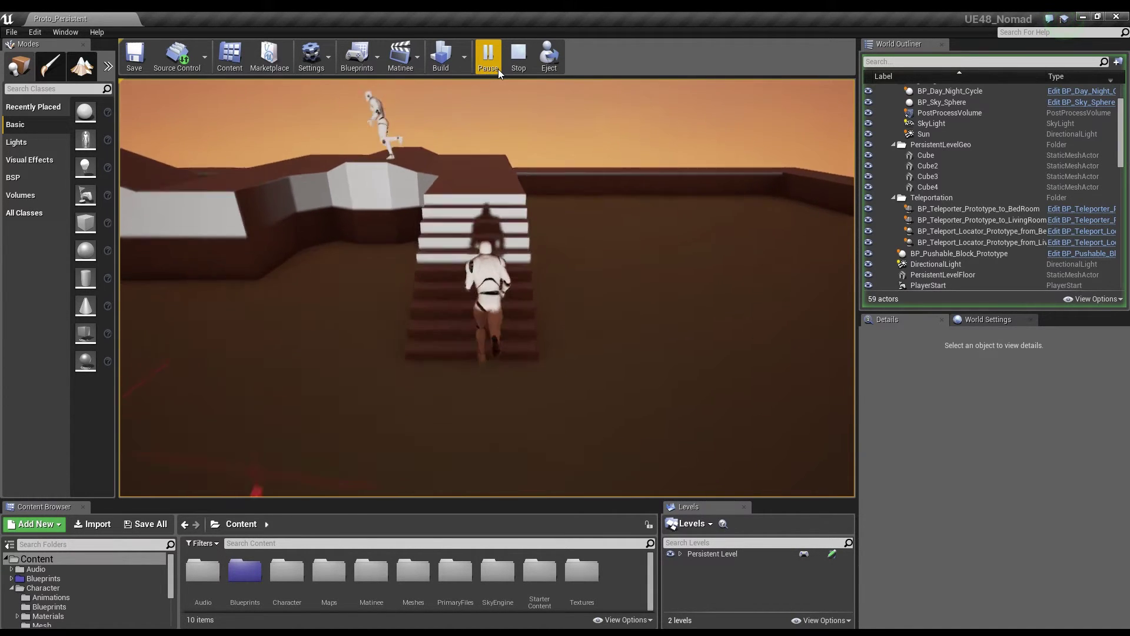
# Run the character up the staircase, jump across the raised terrain, and teleport to the room with the wooden blocks.
pyautogui.press('a')
pyautogui.press('space')
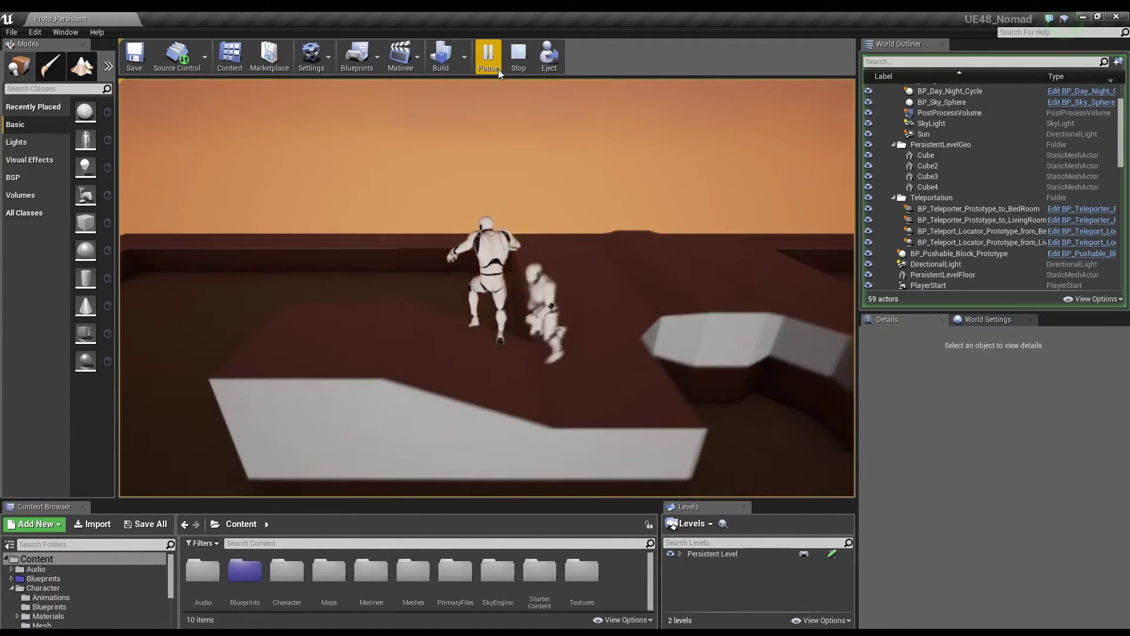
pyautogui.press('d')
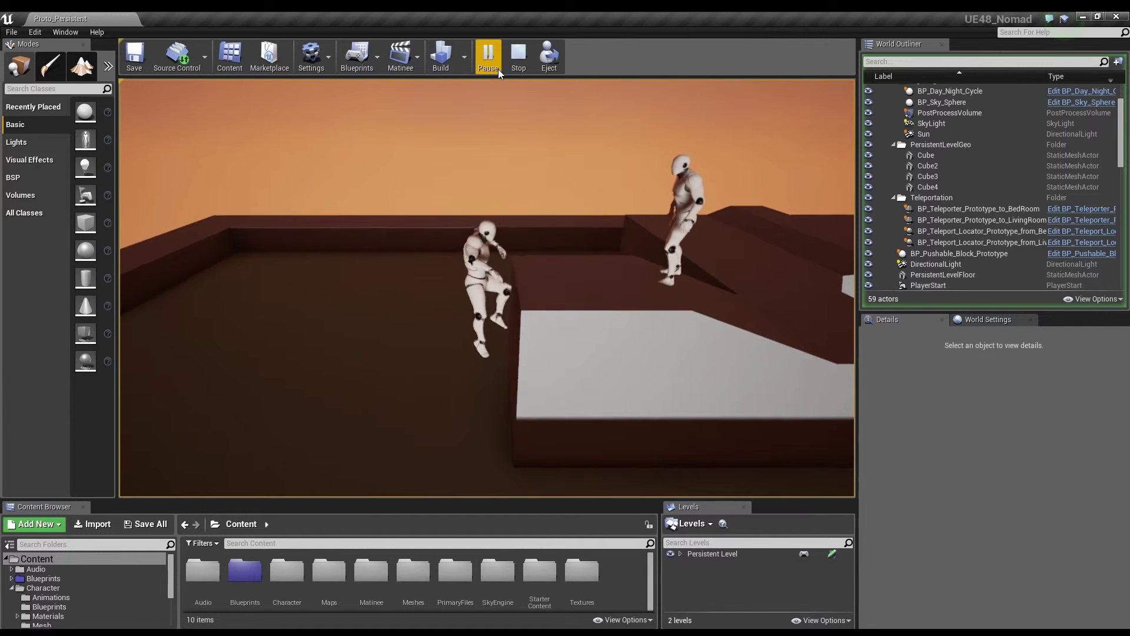
pyautogui.press('s')
pyautogui.press('d')
pyautogui.press('w')
pyautogui.press('space')
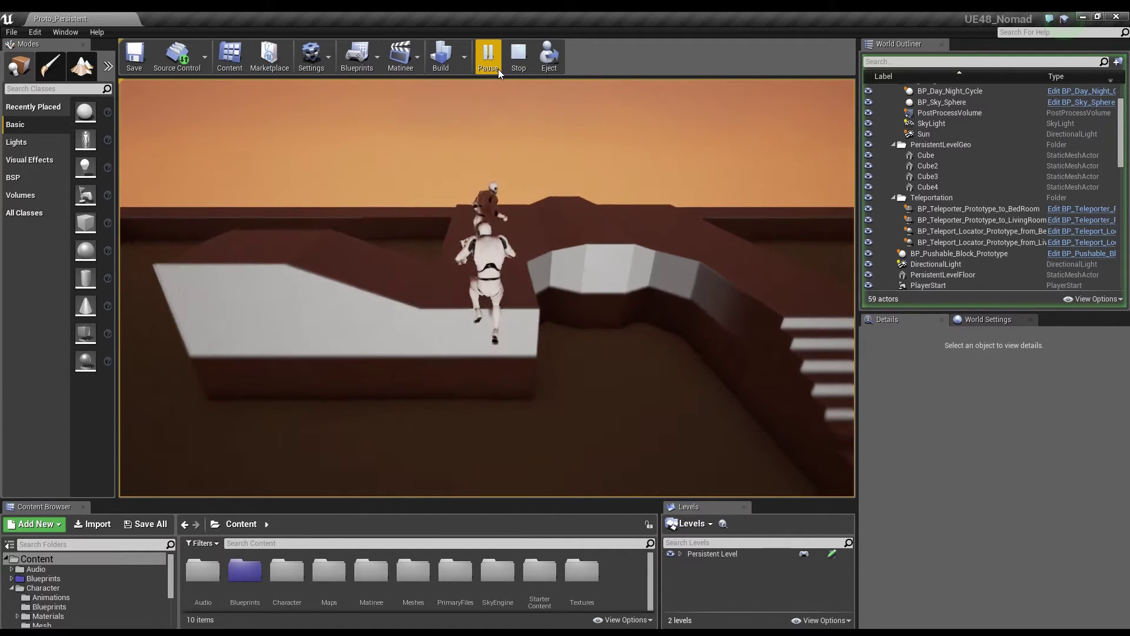
pyautogui.press('w')
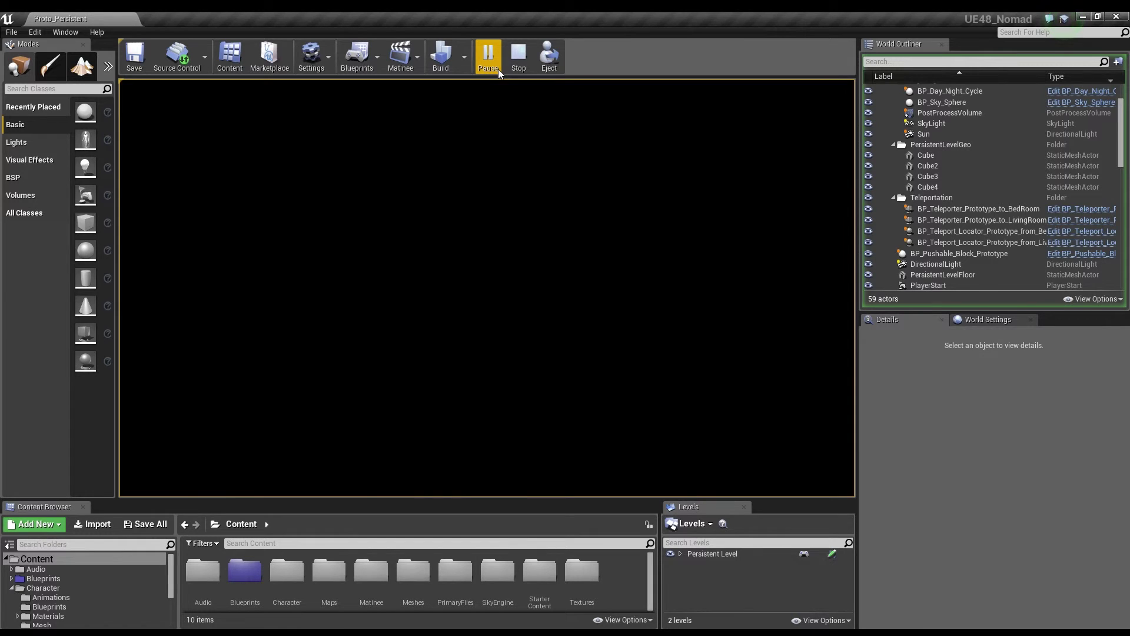
# Run along the row of wooden blocks and collect them with the character.
pyautogui.press('s')
pyautogui.press('a')
pyautogui.press('d')
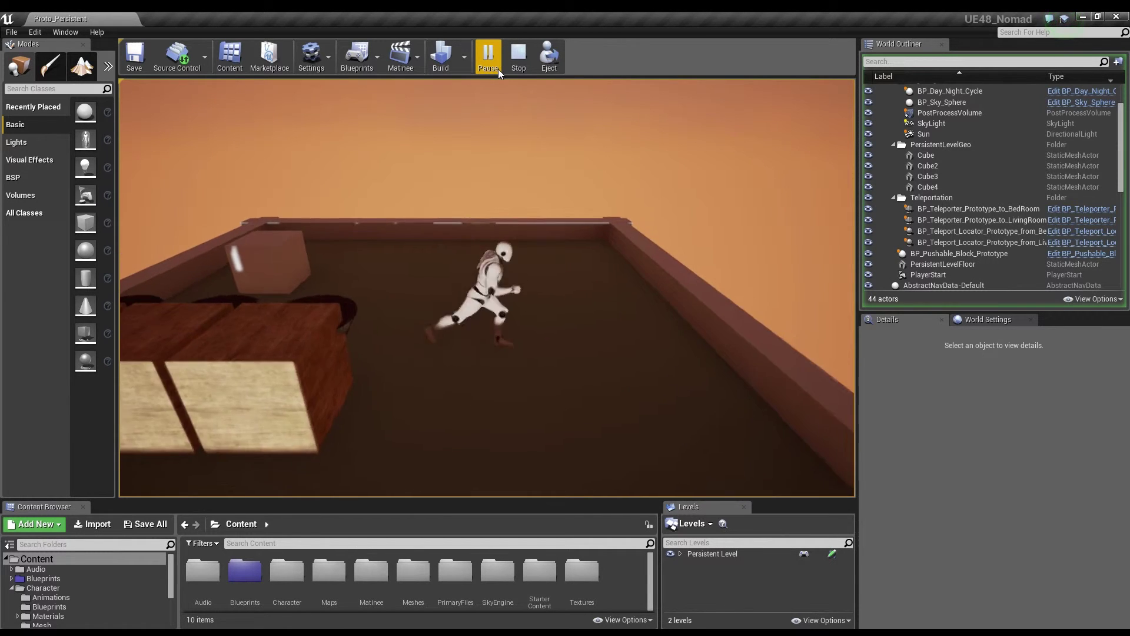
pyautogui.press('a')
pyautogui.press('e')
pyautogui.press('e')
pyautogui.press('e')
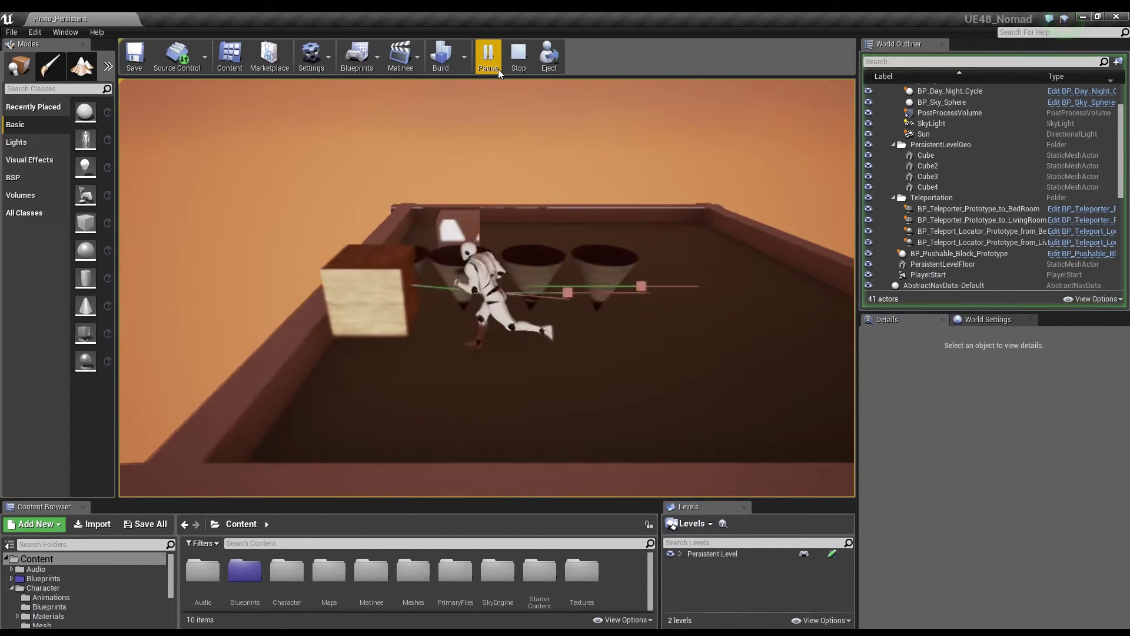
pyautogui.press('e')
# Collect the cone-shaped items standing in the same room.
pyautogui.press('e')
pyautogui.press('e')
pyautogui.press('d')
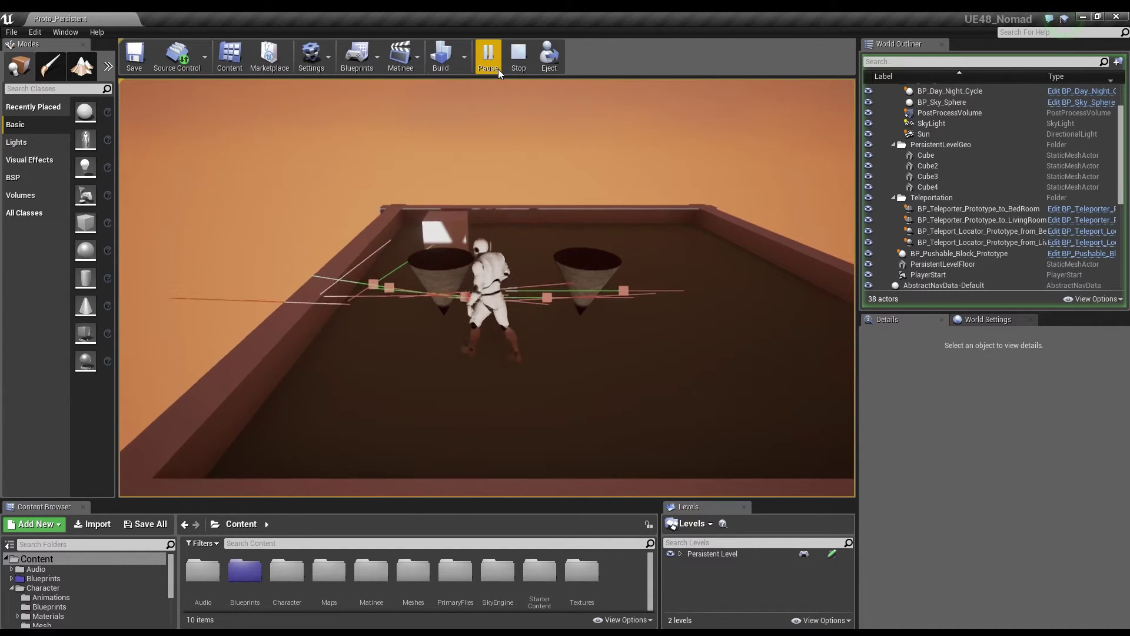
pyautogui.press('a')
pyautogui.press('e')
pyautogui.press('d')
pyautogui.press('w')
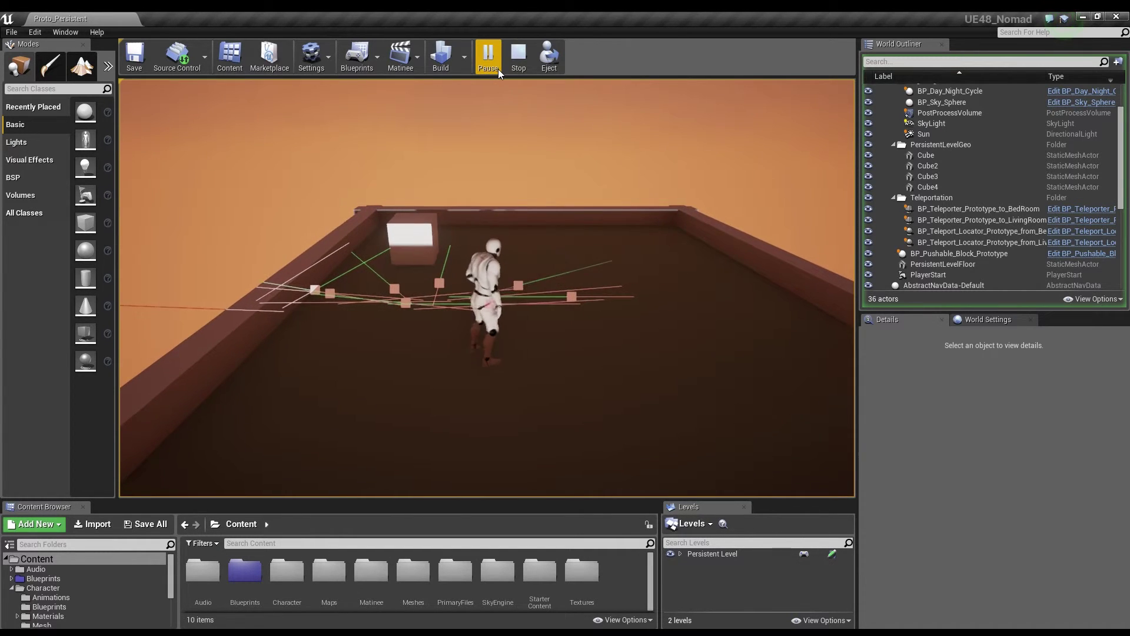
# Run the character around the emptied room and teleport back to the staircase area.
pyautogui.press('w')
pyautogui.press('a')
pyautogui.press('d')
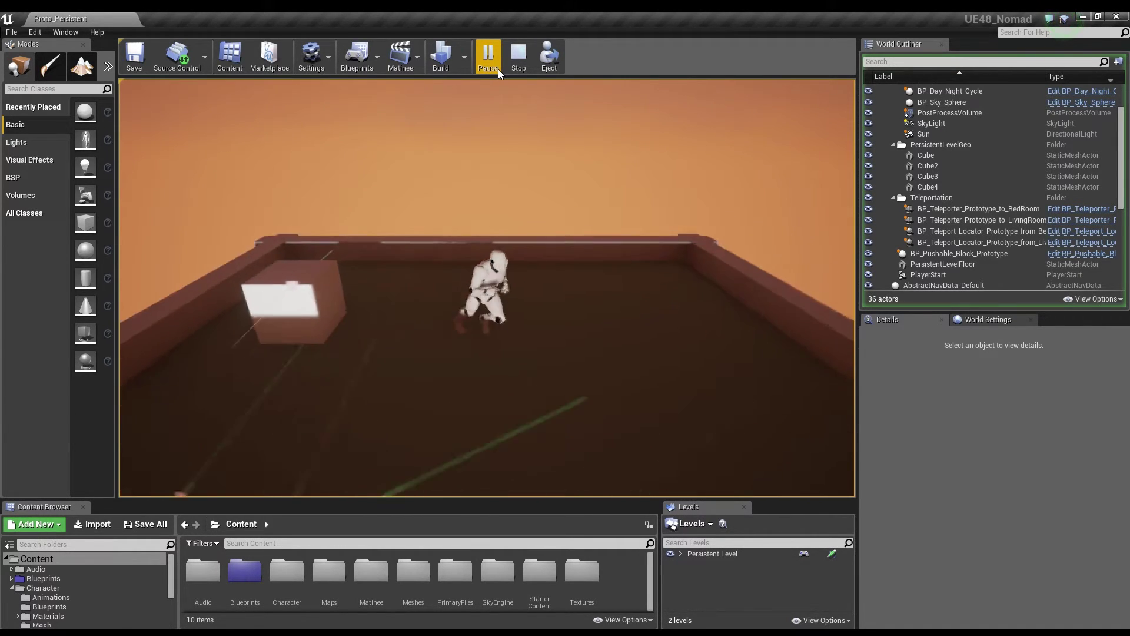
pyautogui.press('s')
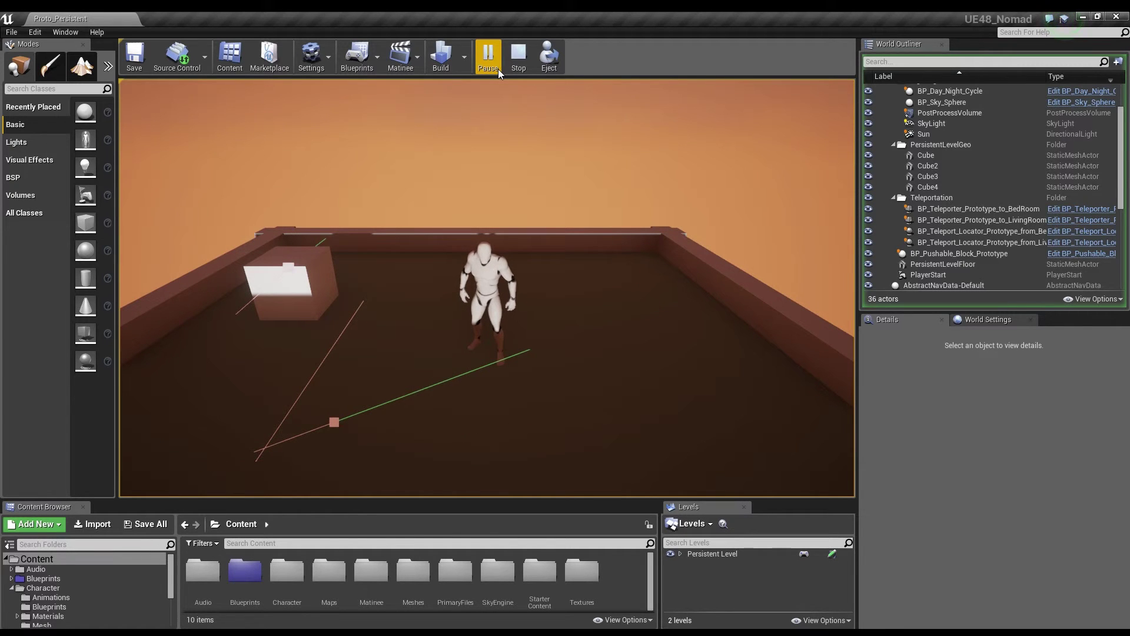
pyautogui.press('d')
pyautogui.press('w')
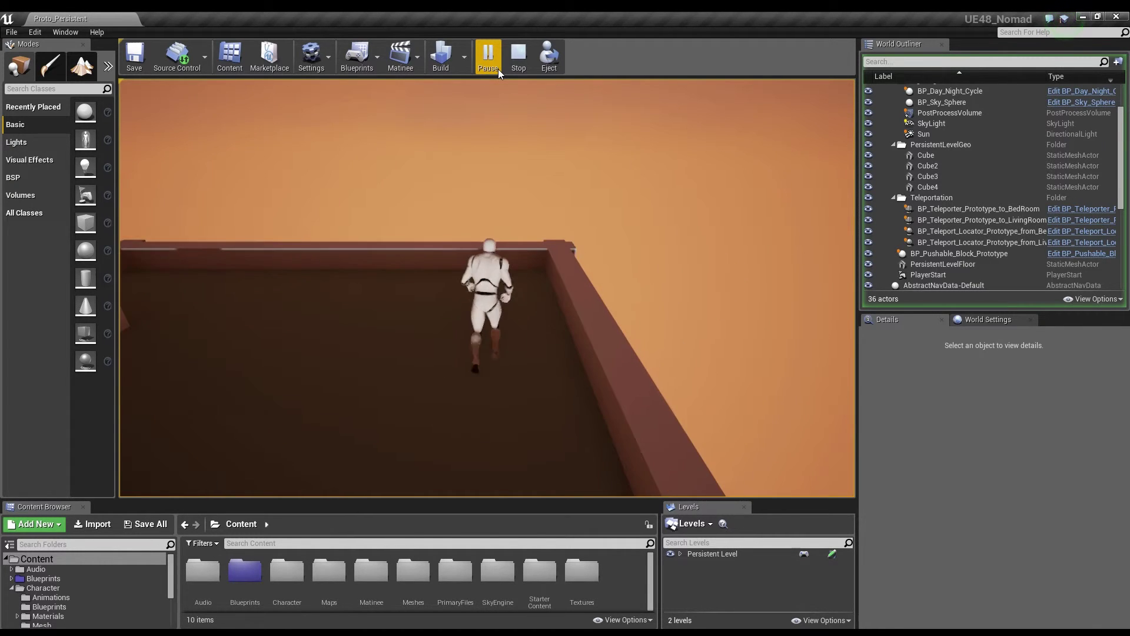
pyautogui.press('a')
pyautogui.press('d')
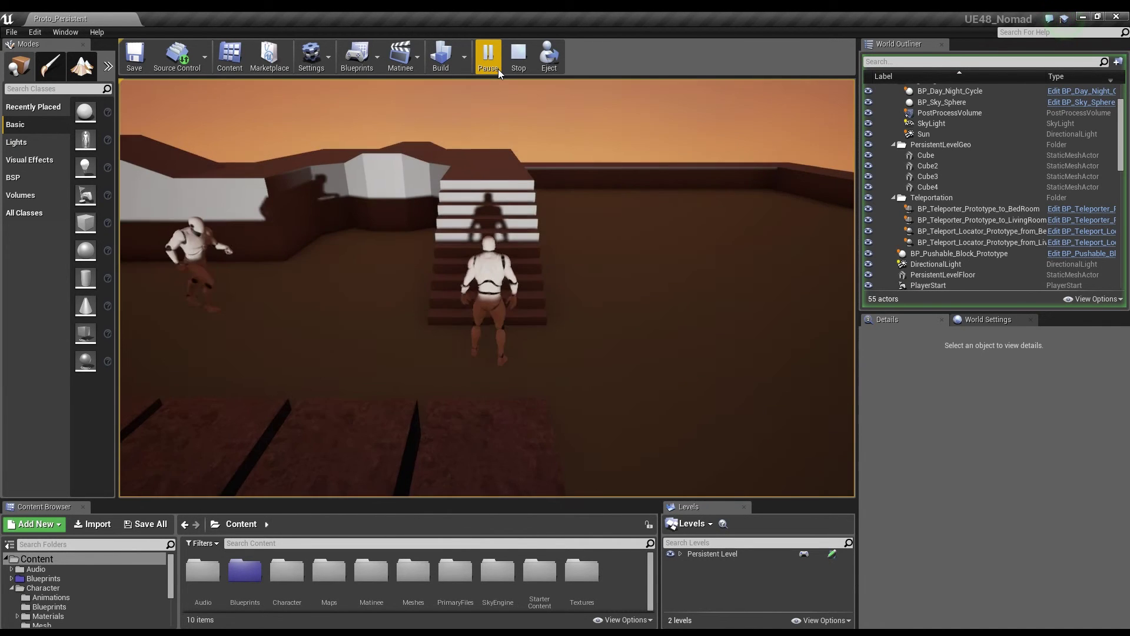
# Run the character to the staircase, jump over the raised terrain, and teleport again to the emptied room.
pyautogui.press('s')
pyautogui.press('a')
pyautogui.press('d')
pyautogui.press('w')
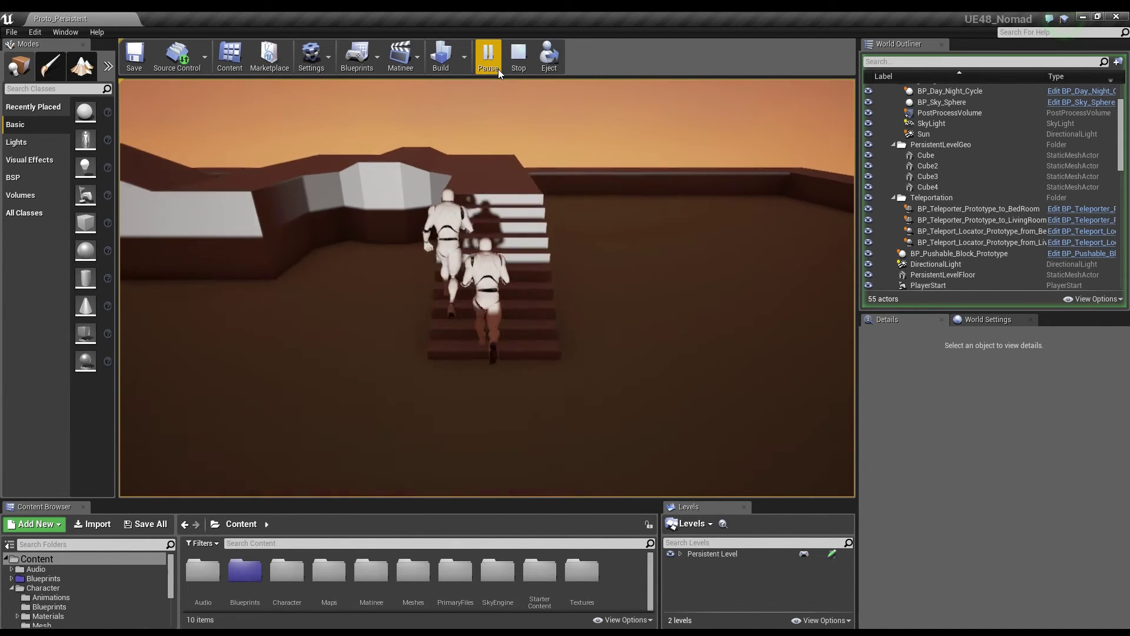
pyautogui.press('a')
pyautogui.press('space')
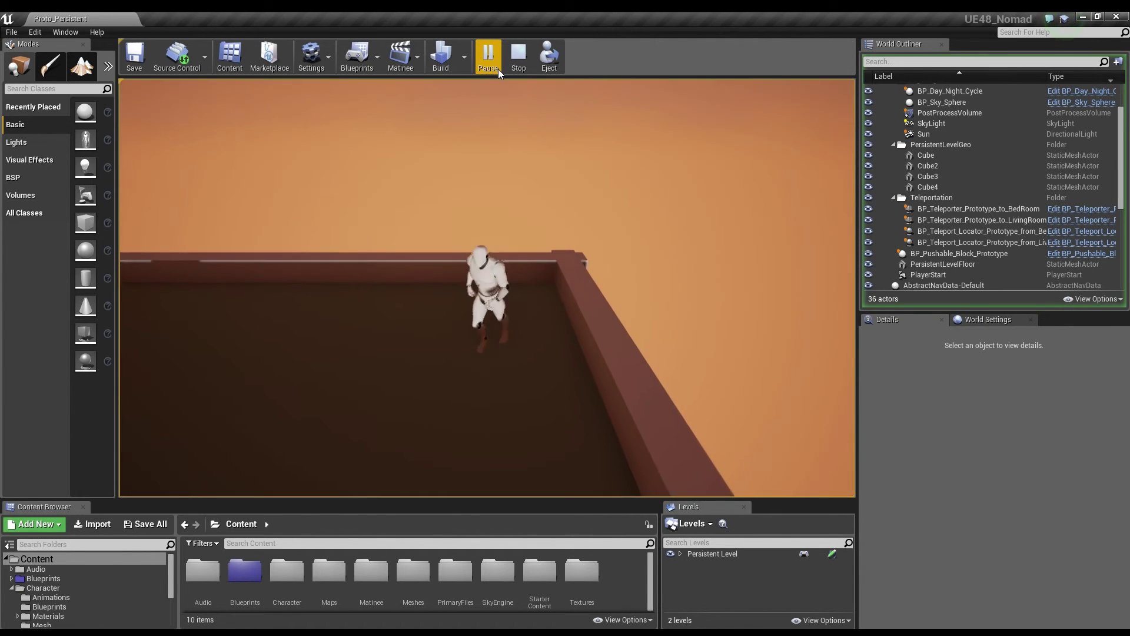
# Run through the room to check whether the collected items respawn, and stop the play session.
pyautogui.press('a')
pyautogui.press('w')
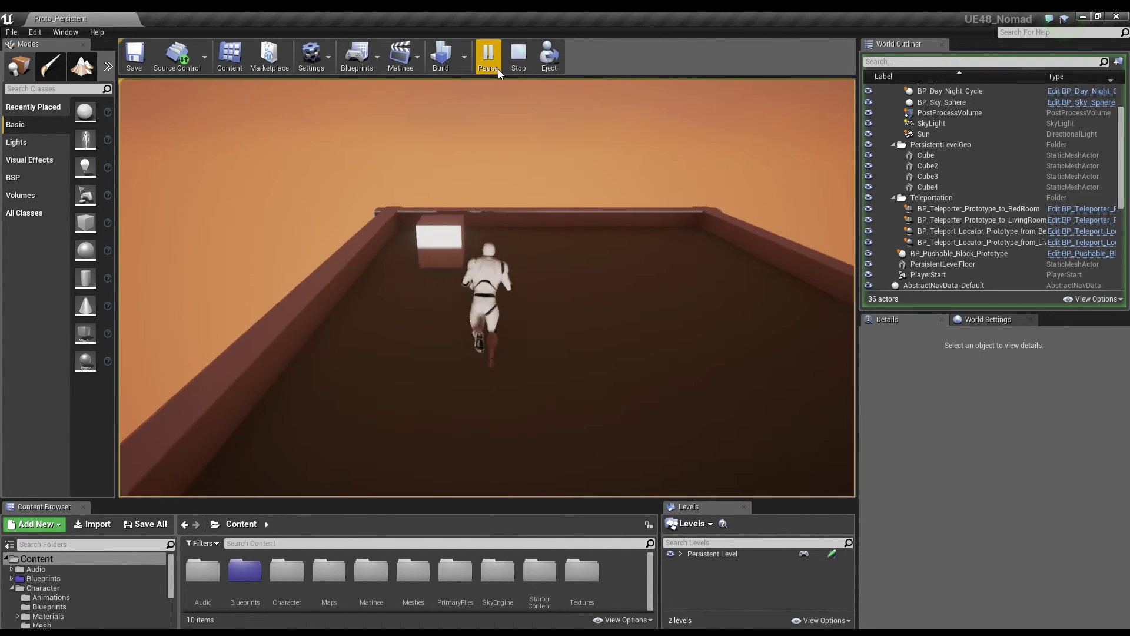
pyautogui.press('d')
pyautogui.press('s')
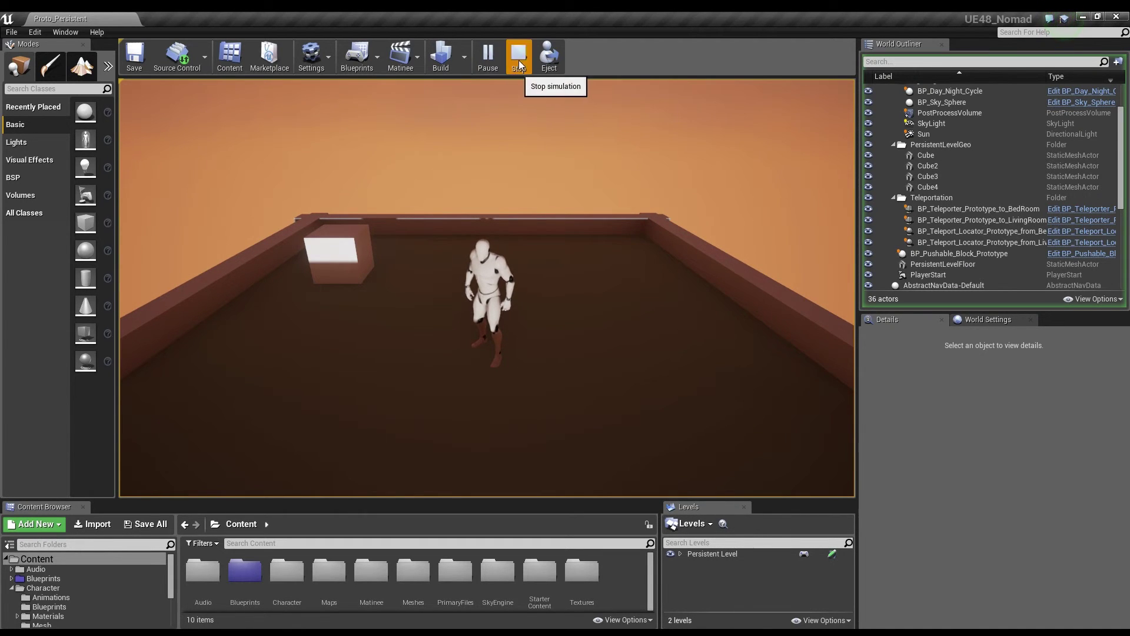
pyautogui.click(518, 60)
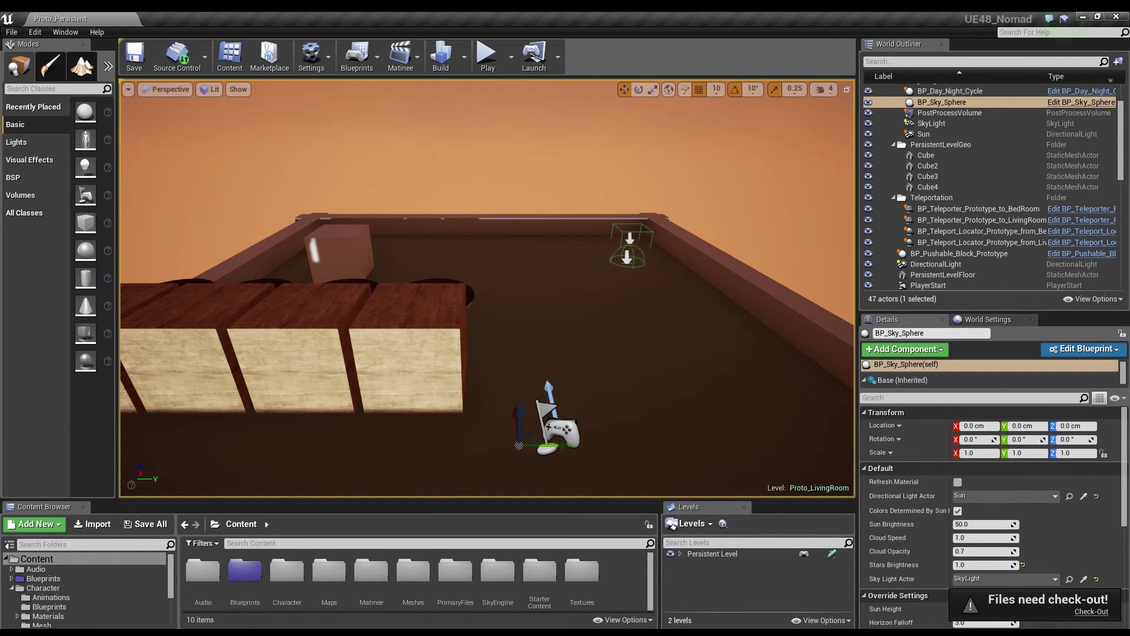
# Switch to the Trello board in Chrome, review the bug list on the Inventory card in Doing, and close the card.
pyautogui.click(295, 622)
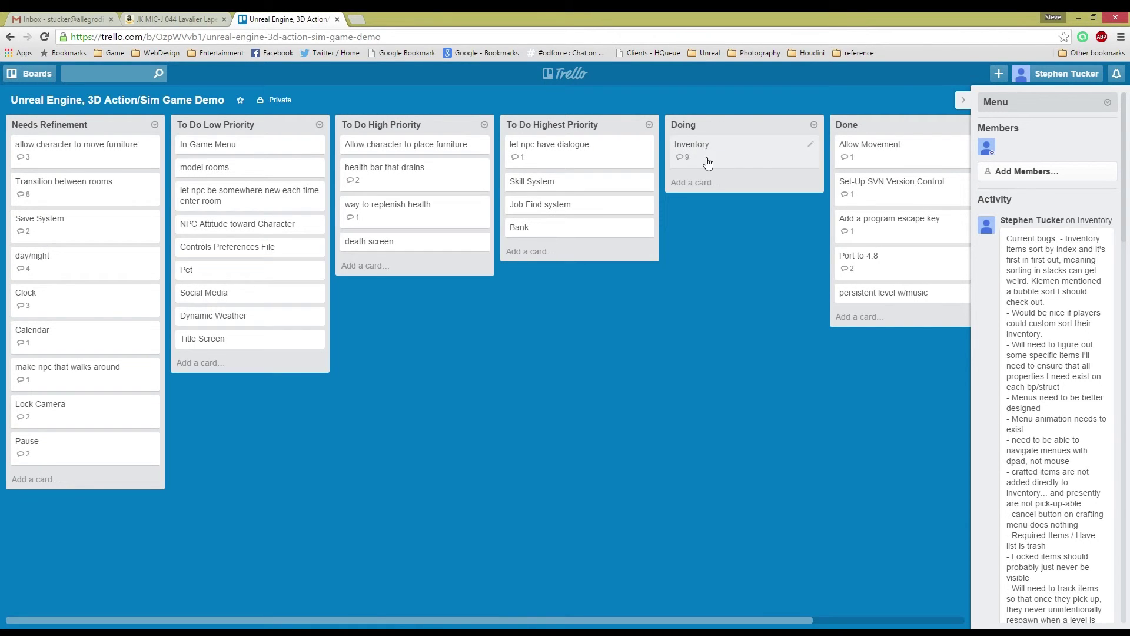
pyautogui.click(744, 159)
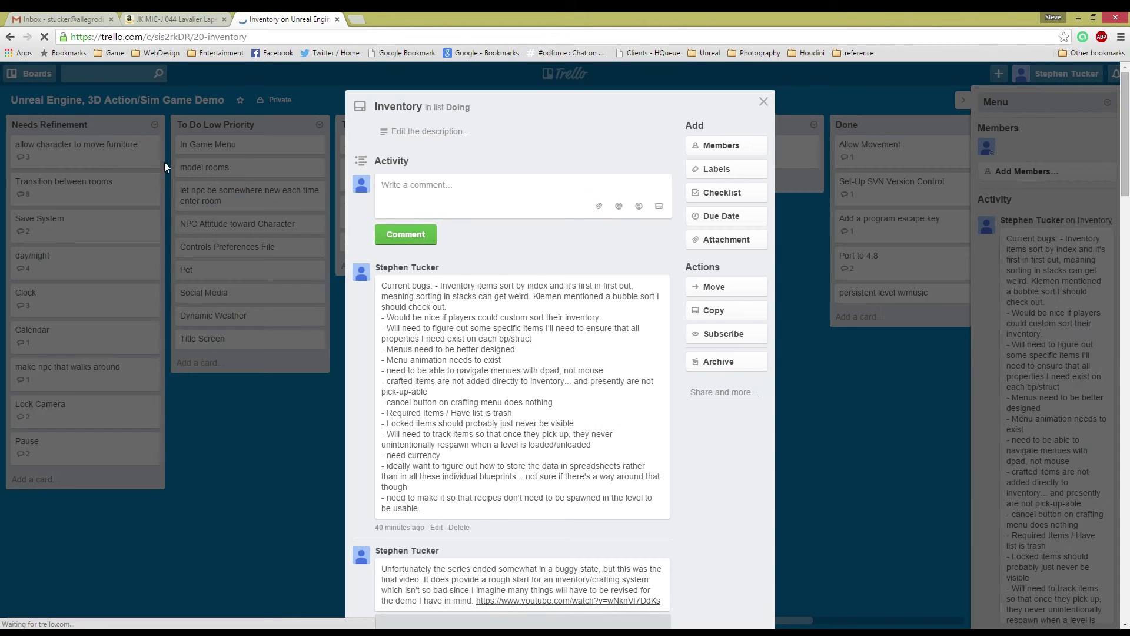
pyautogui.click(764, 103)
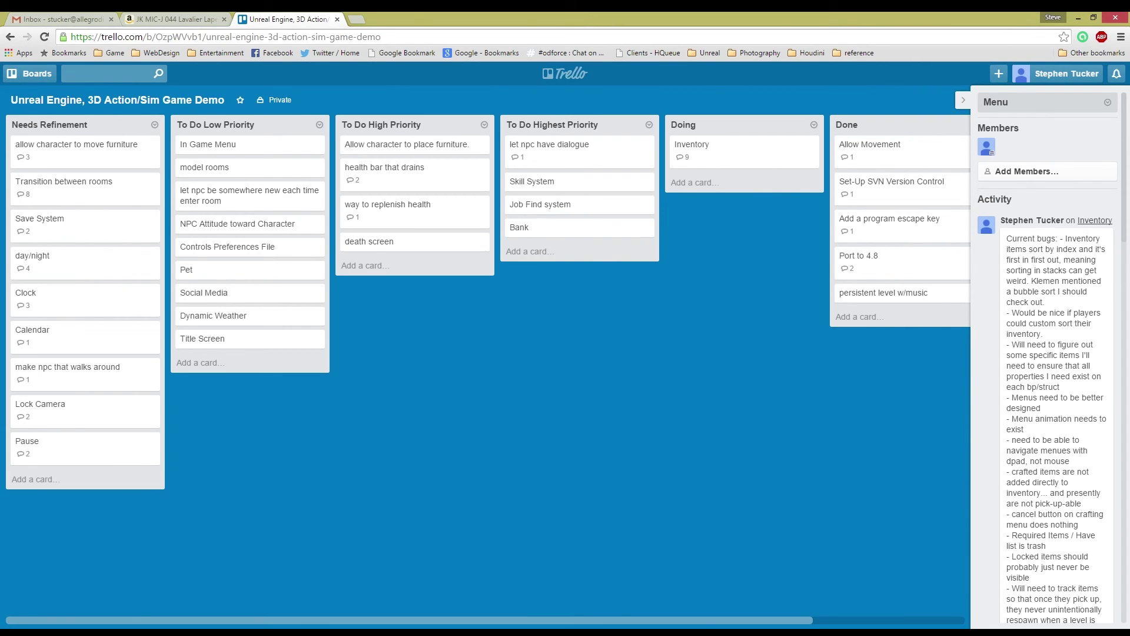
pyautogui.moveTo(1129, 88); pyautogui.dragTo(695, 170)
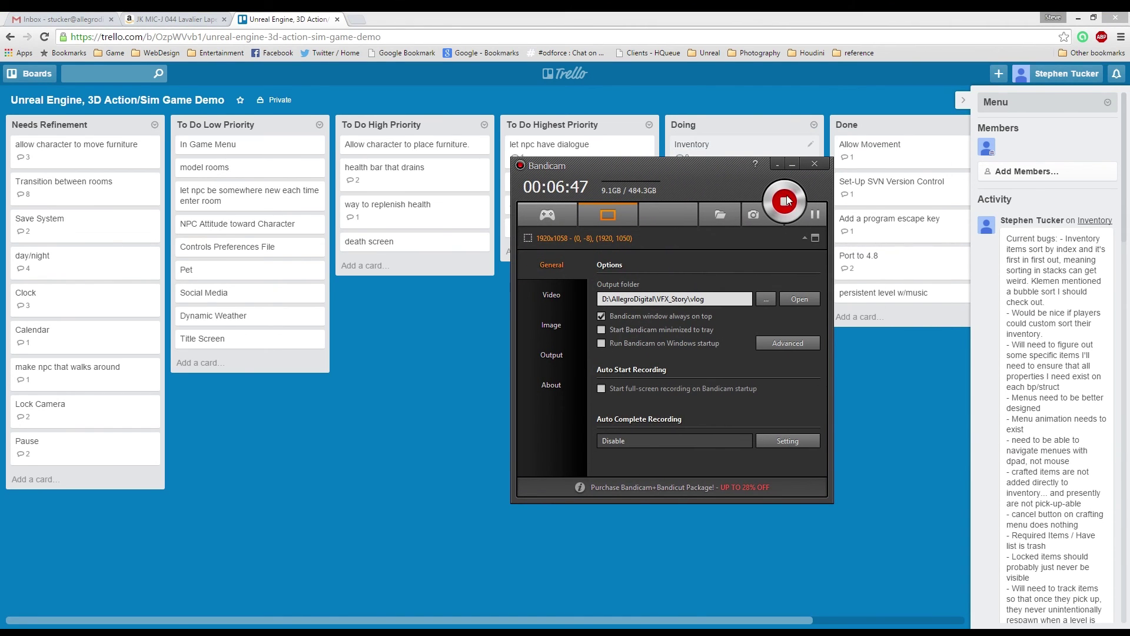